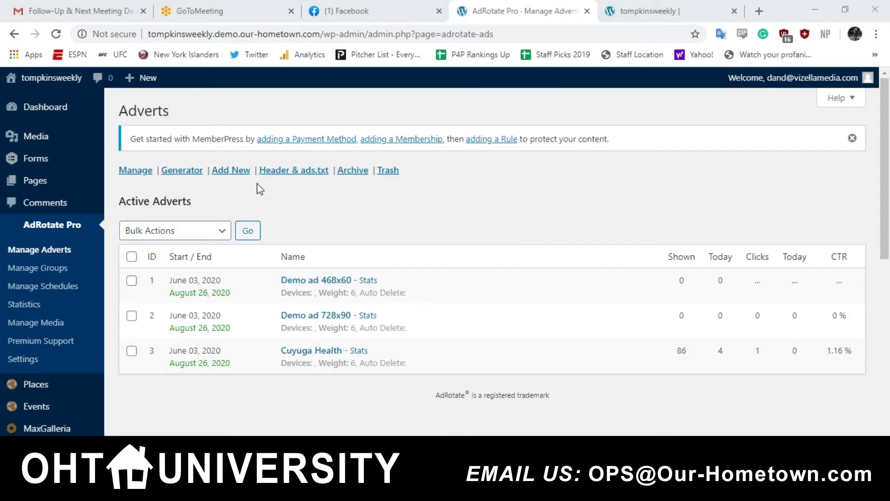
Open a blank New Advert form from the Adverts page's Add New link
left_click(231, 172)
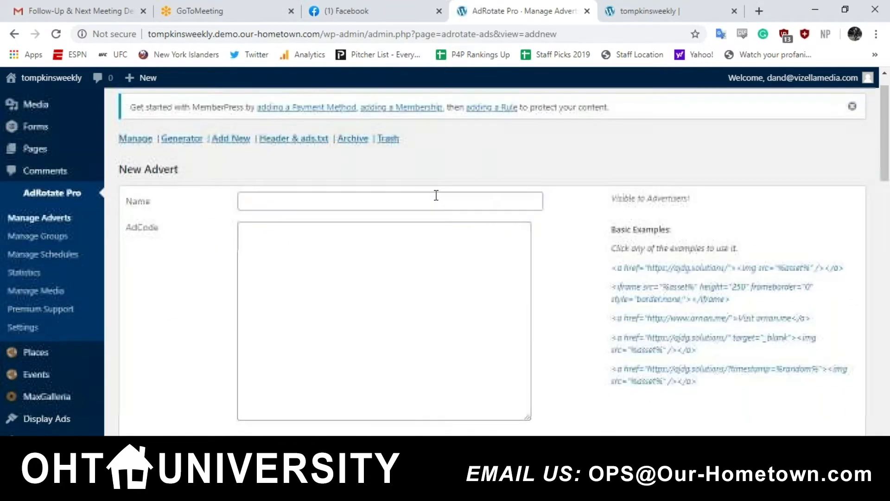
Enter 'Lesser for Assembly - 300x250 - 6/17/20' as the advert's name
left_click(435, 197)
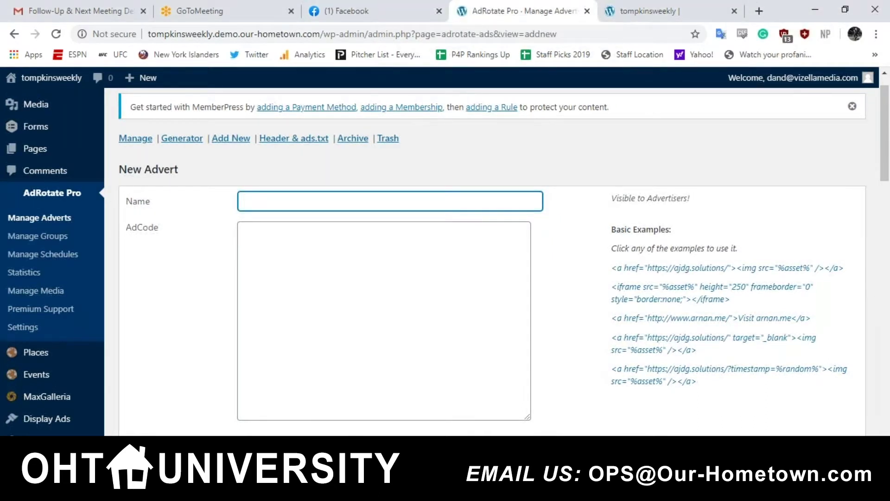
type("L")
type("esser for Assembly")
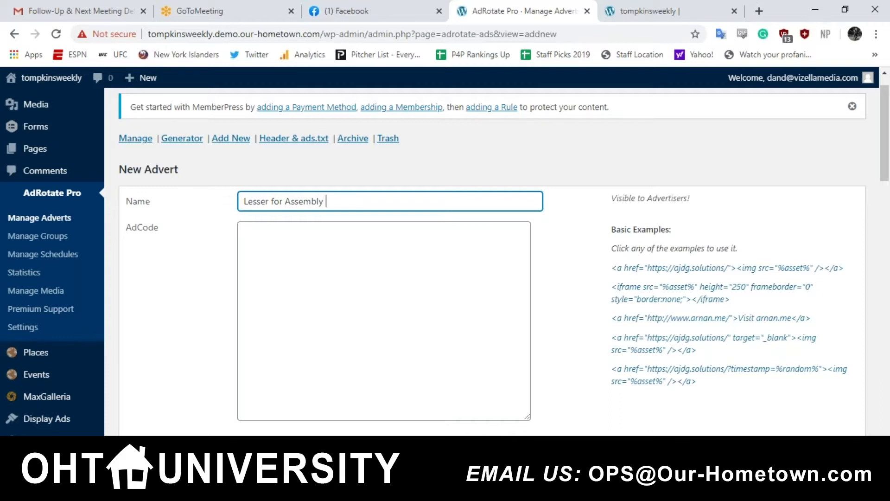
type(" - 300x250 - 6/17/20")
scroll(396, 230, "down", 4)
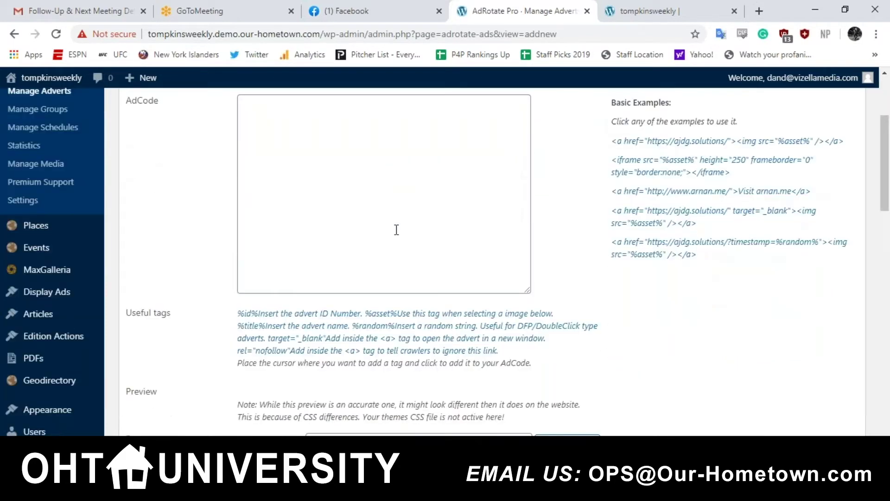
scroll(396, 230, "up", 3)
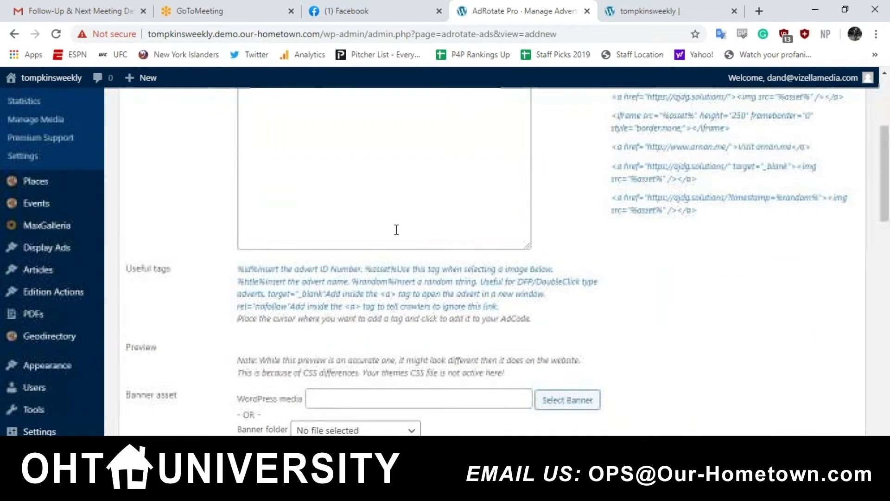
scroll(219, 139, "up", 2)
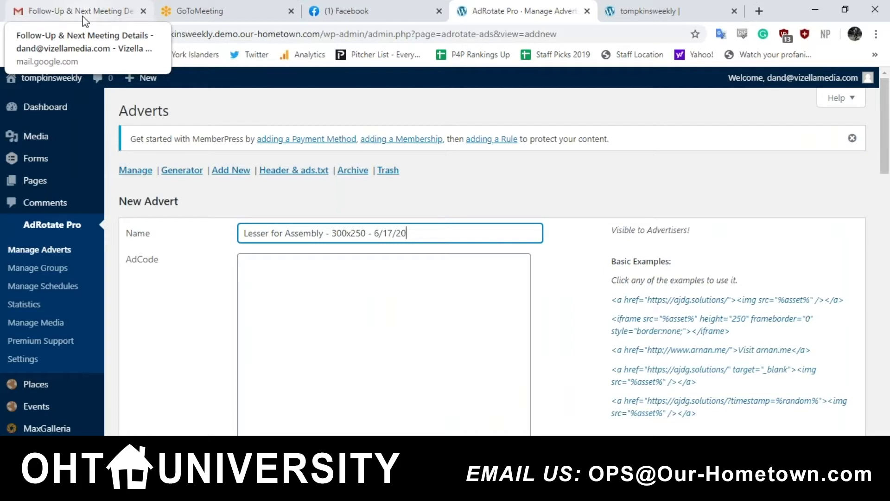
scroll(445, 260, "down", 2)
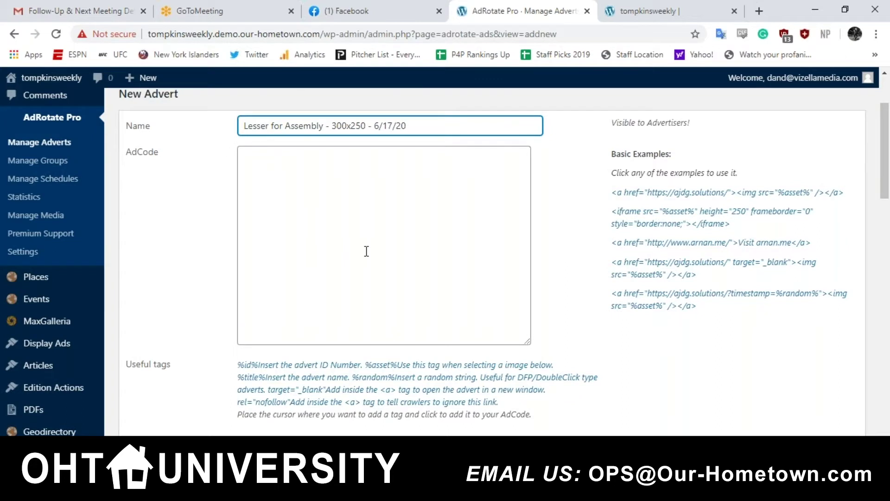
scroll(366, 250, "down", 1)
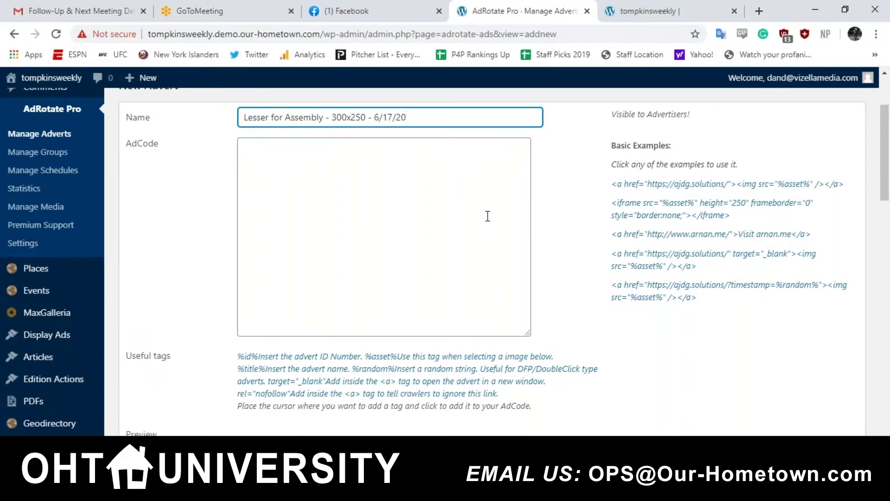
scroll(488, 216, "down", 1)
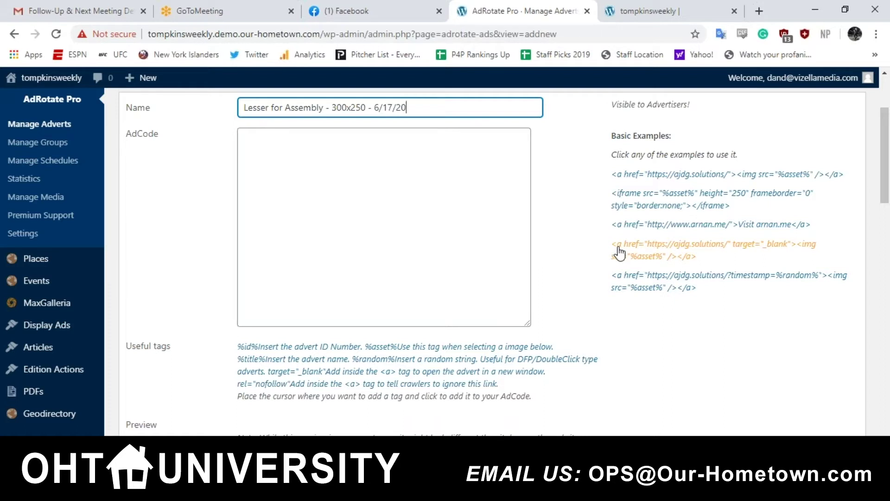
Copy the Basic Example for a new-window image link into AdCode, then switch to Gmail
left_click_drag(619, 252, 352, 154)
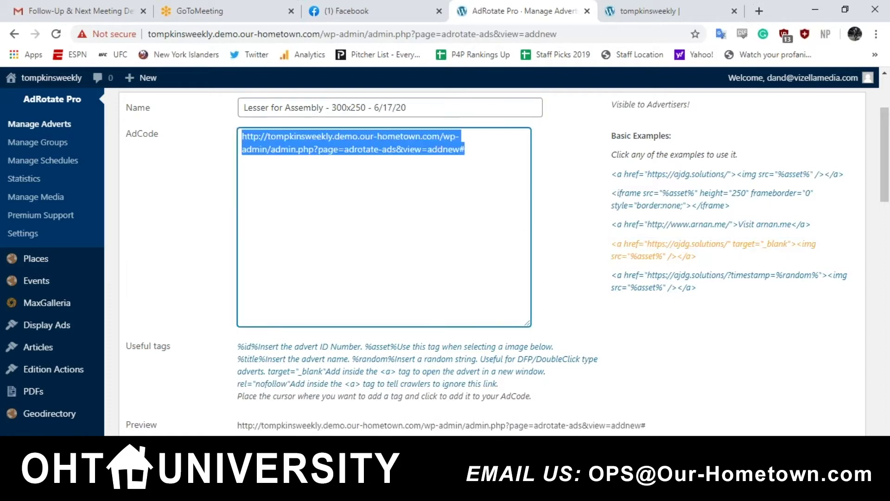
key("Delete")
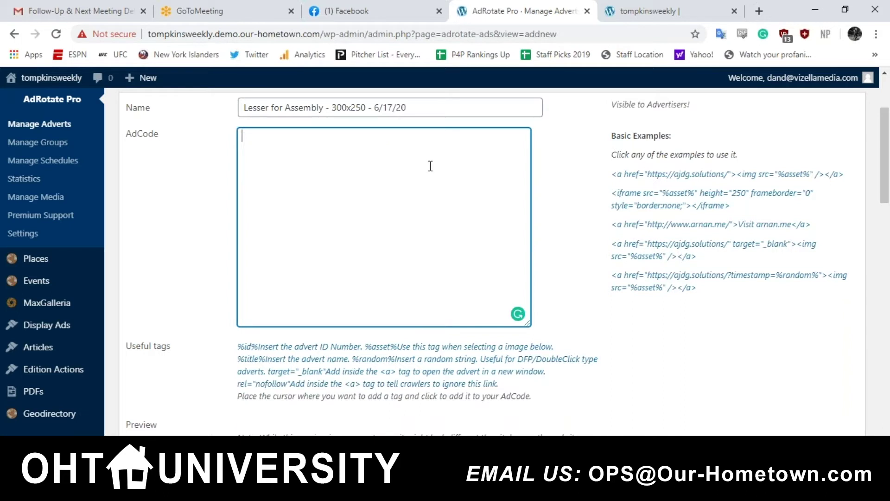
left_click(656, 261)
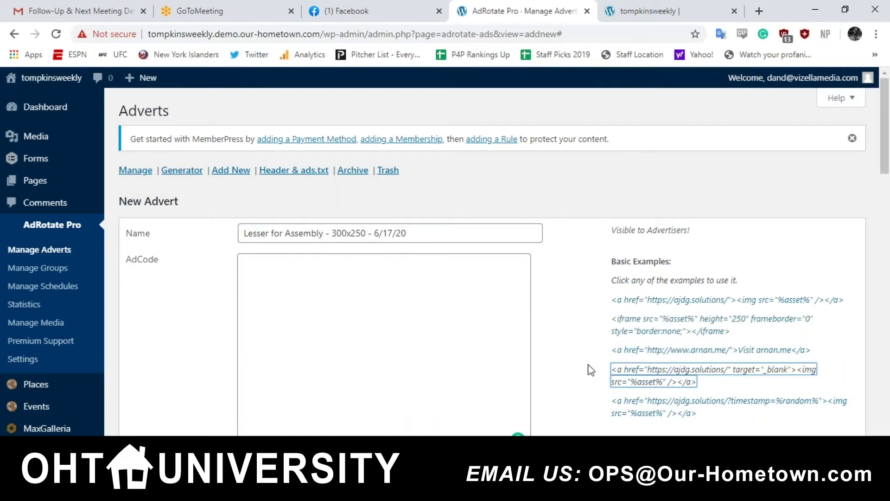
scroll(590, 370, "down", 2)
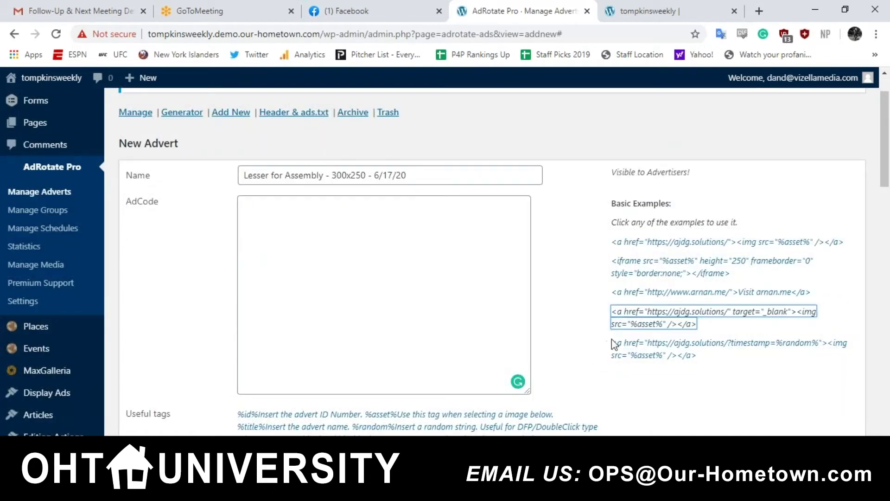
left_click(712, 326)
left_click_drag(711, 325, 608, 315)
key("ctrl+c")
left_click(427, 258)
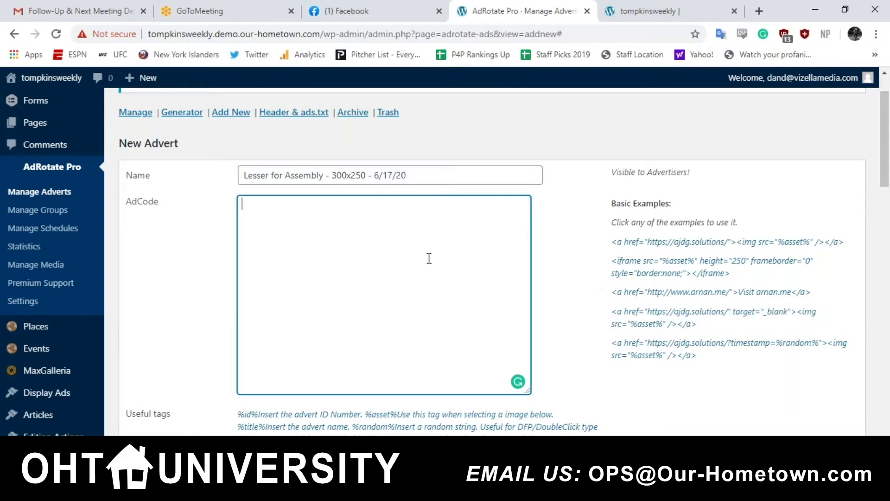
key("ctrl+v")
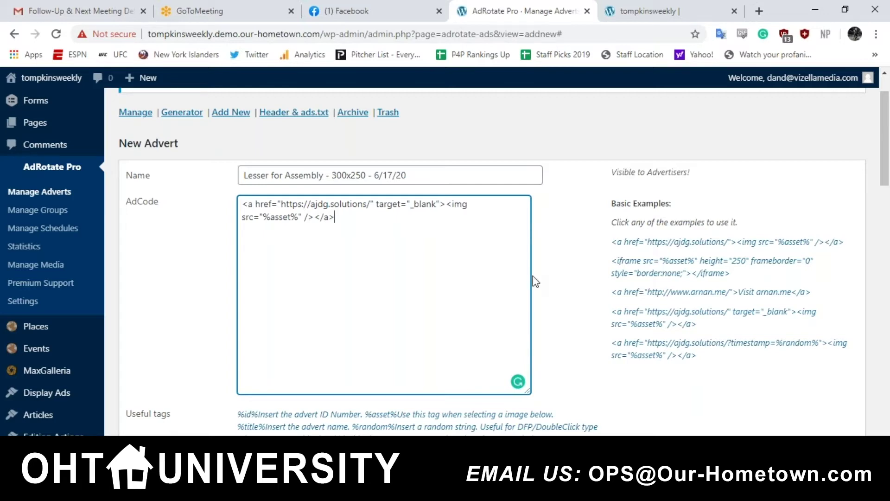
scroll(534, 278, "down", 1)
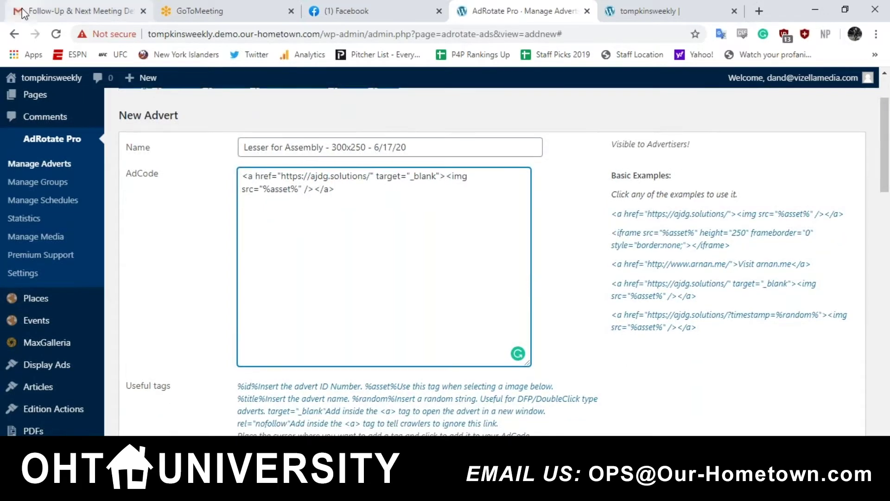
left_click(21, 9)
Search Gmail for 'lesser' and open the message with the Endorsement Digital 300x250.png banner
type("les")
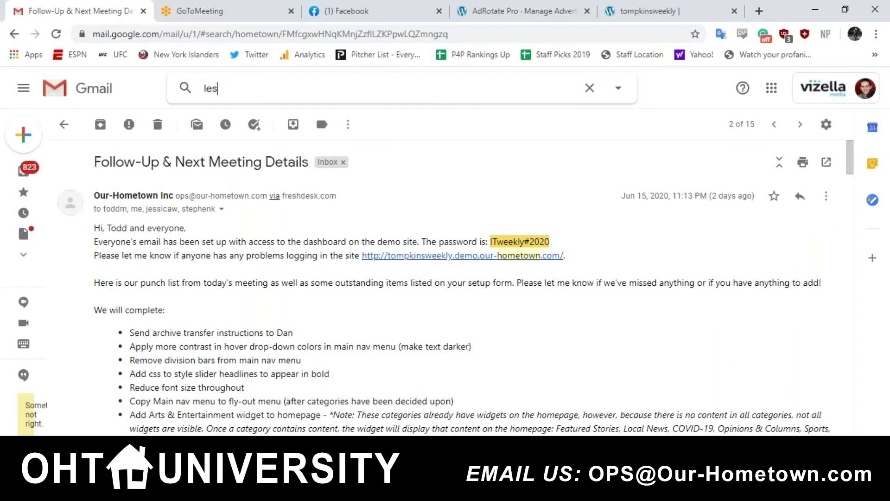
type("ser")
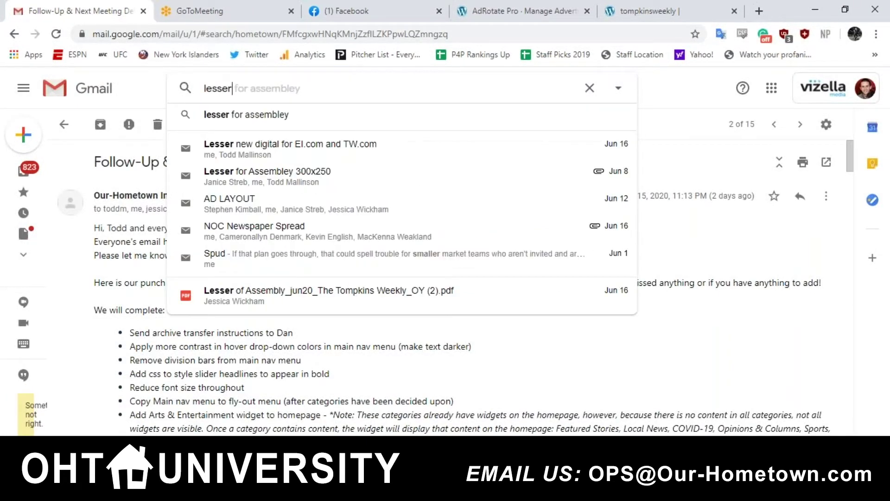
key("Down")
key("Down")
key("Escape")
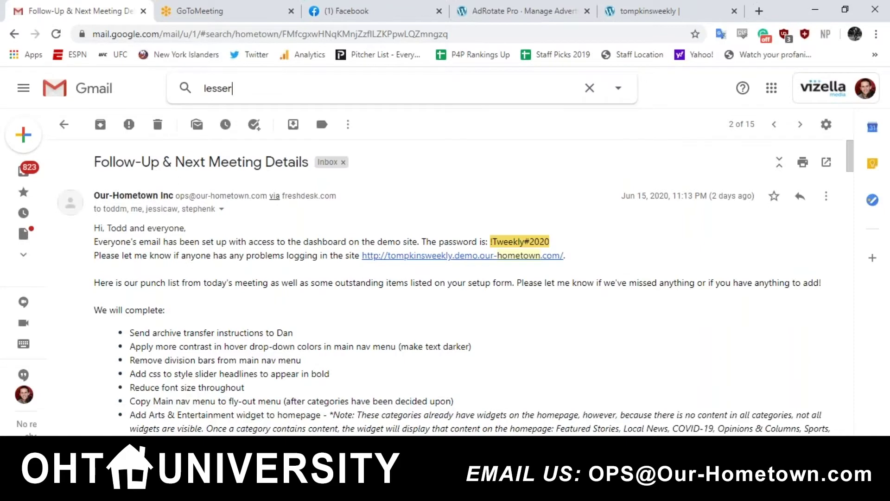
key("Return")
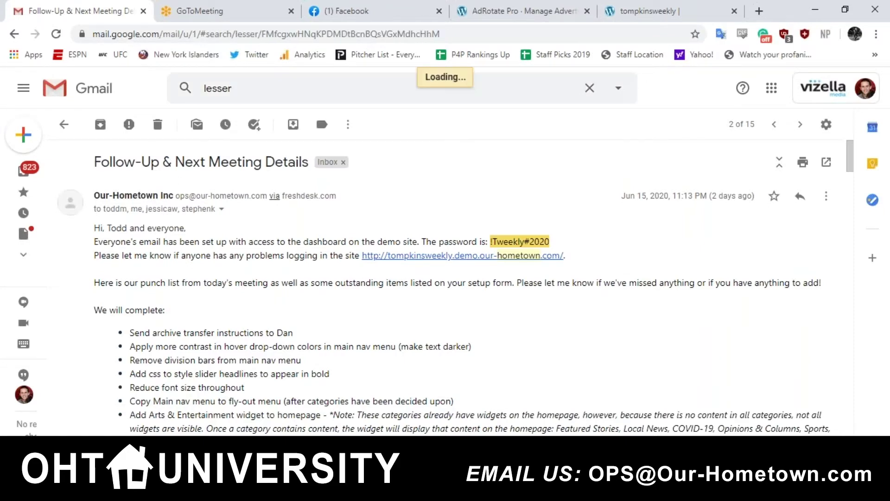
double_click(302, 304)
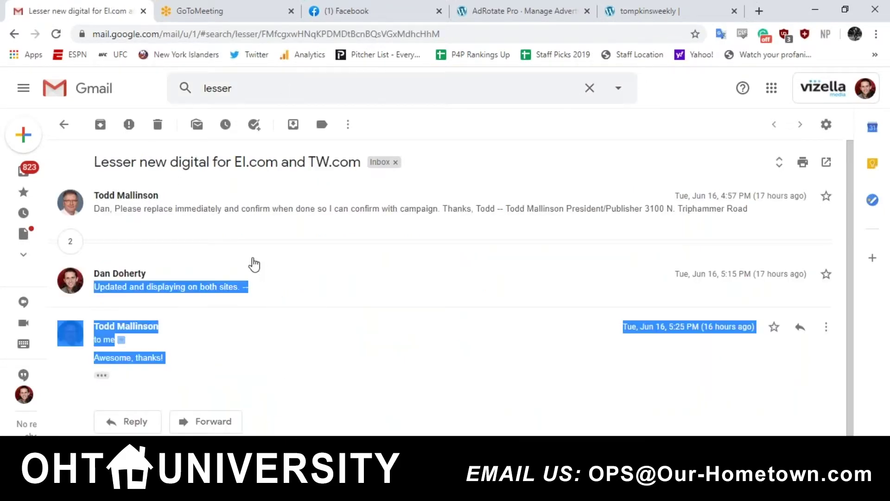
left_click(226, 250)
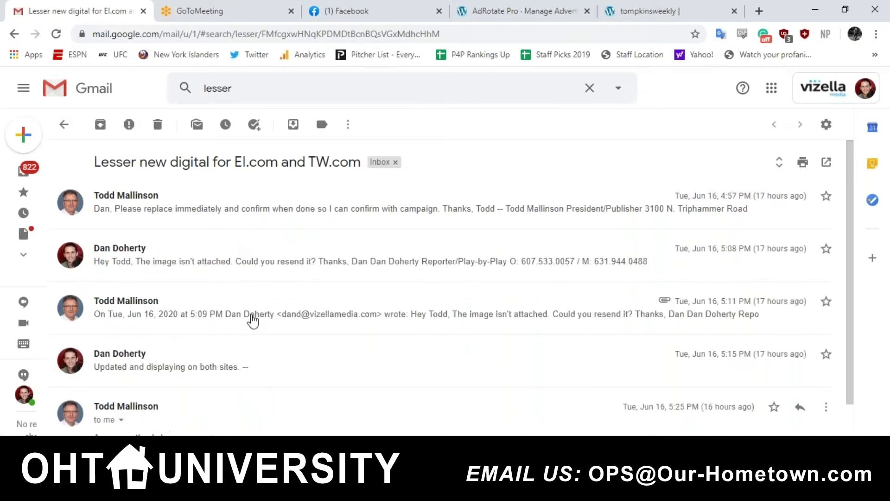
left_click(253, 320)
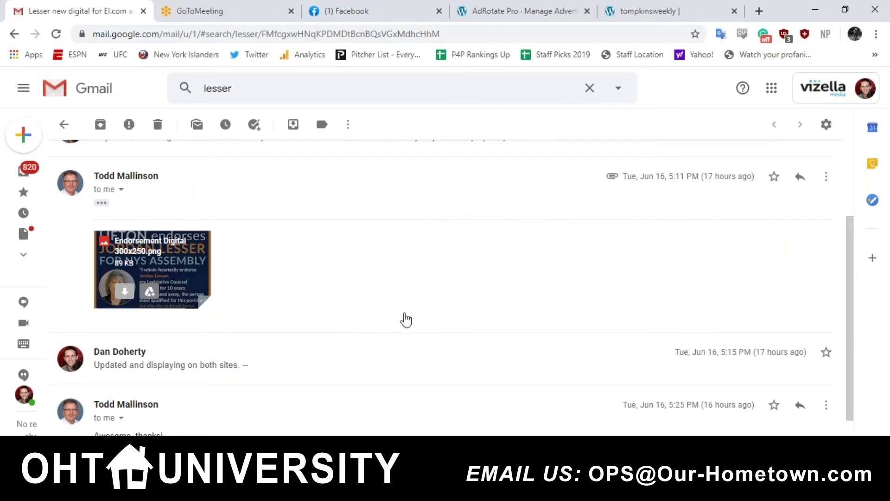
left_click(635, 12)
Delete the placeholder URL from the AdCode href and start a 'jordan lesser for assembly' search
left_click(556, 15)
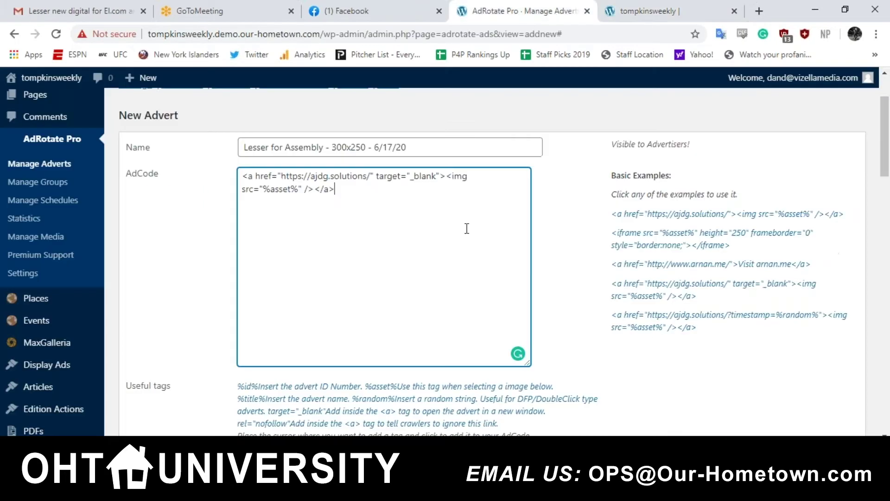
scroll(467, 228, "down", 1)
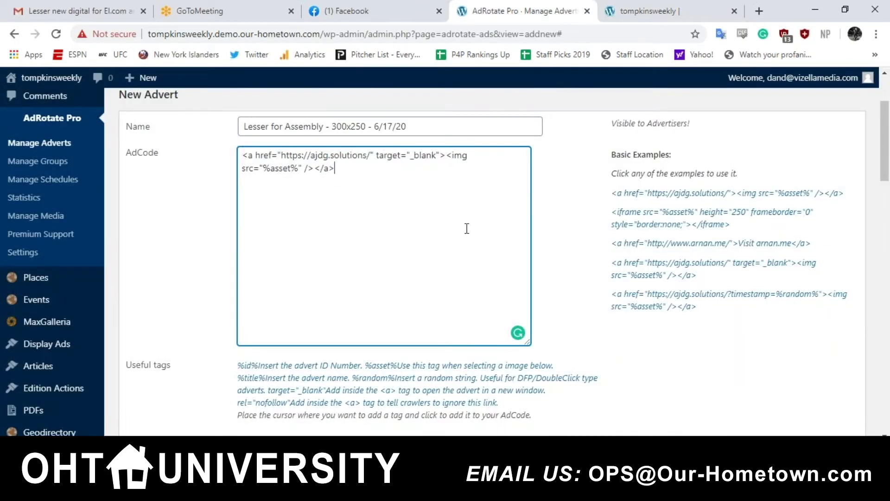
scroll(467, 228, "down", 1)
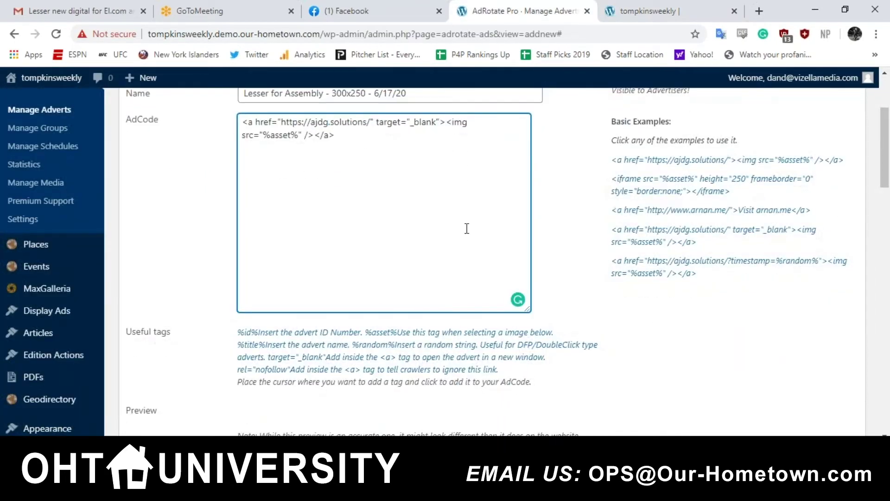
scroll(467, 228, "down", 1)
scroll(466, 228, "up", 1)
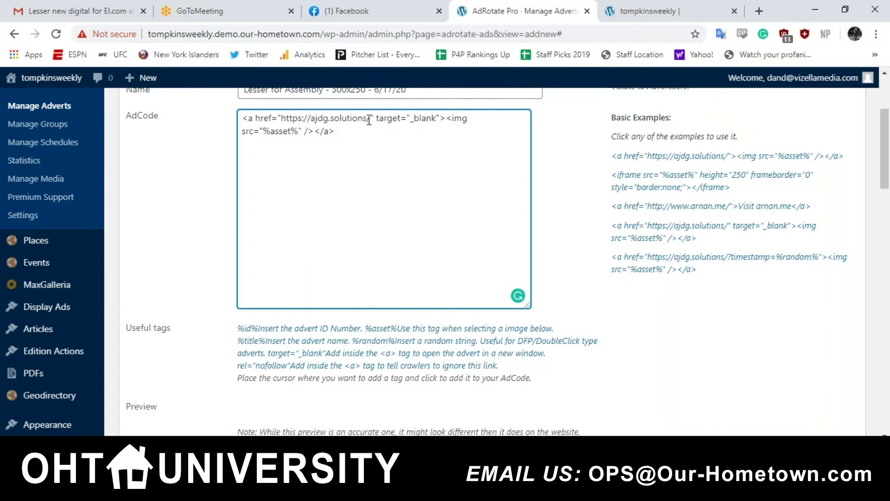
left_click_drag(370, 119, 281, 120)
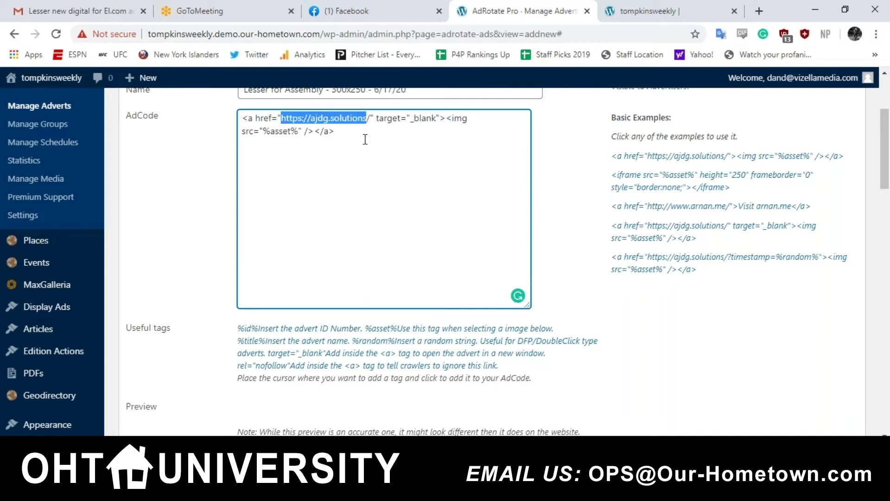
key("Delete")
key("Delete")
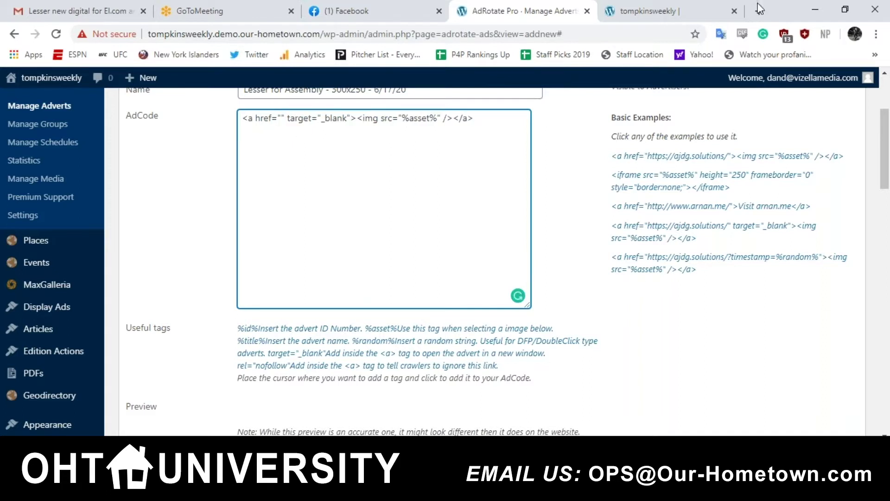
left_click(759, 12)
type("jordan ")
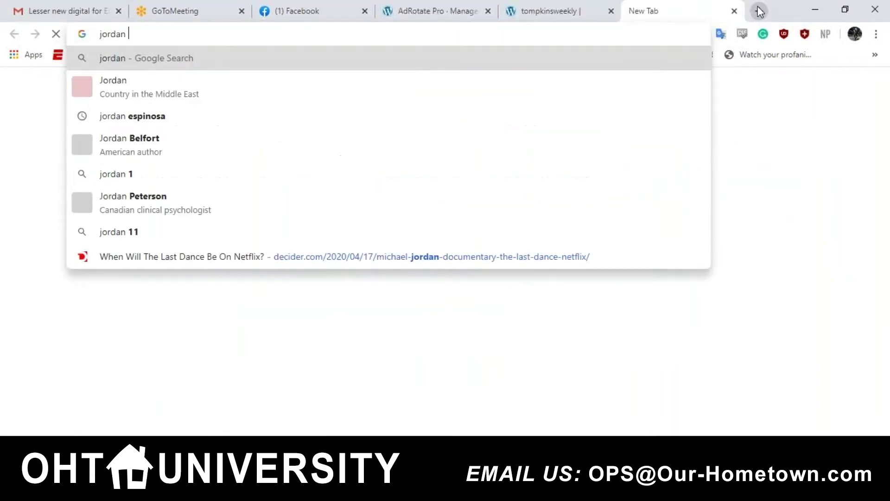
type("lesser for assembly")
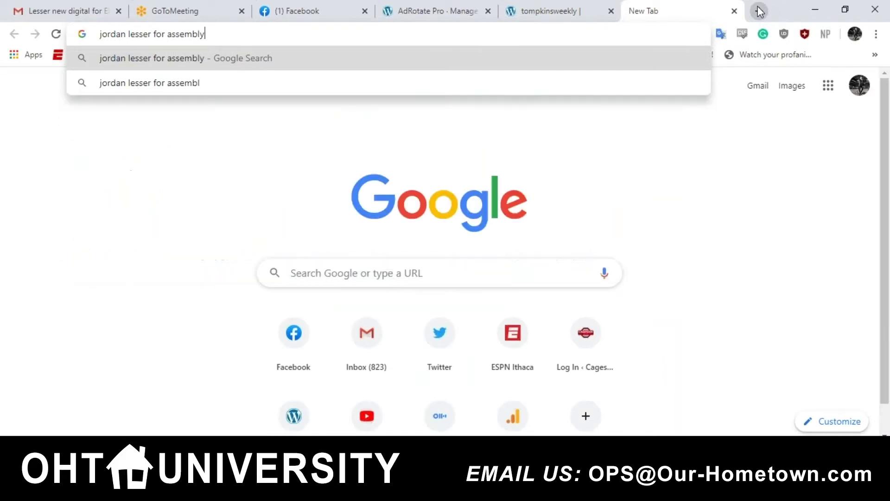
Search Google for 'jordan lesser for assembly' and copy the campaign site's link address
key("Return")
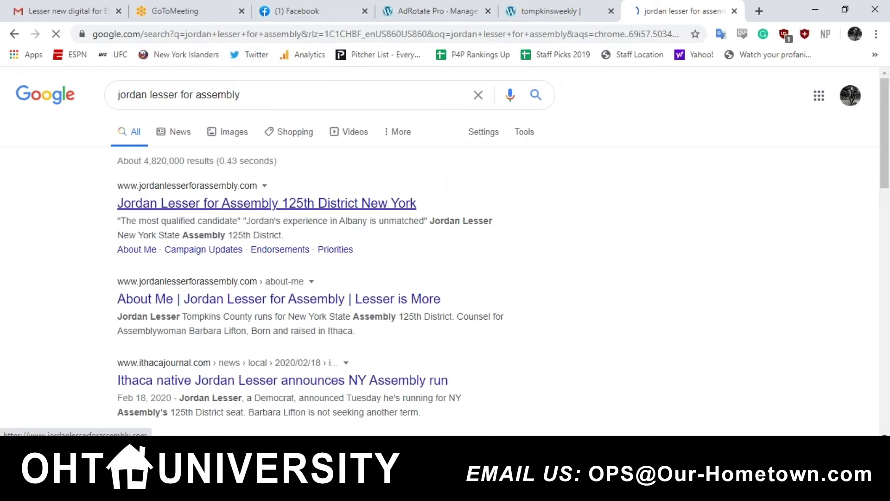
right_click(330, 202)
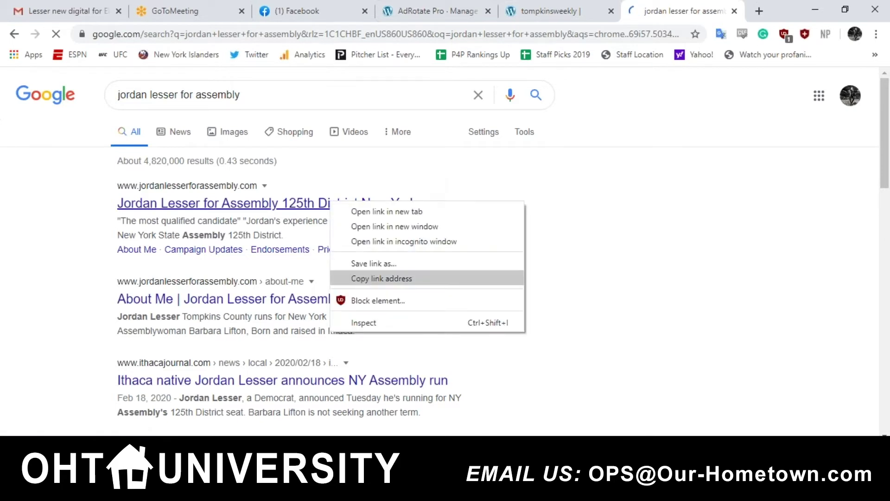
left_click(381, 278)
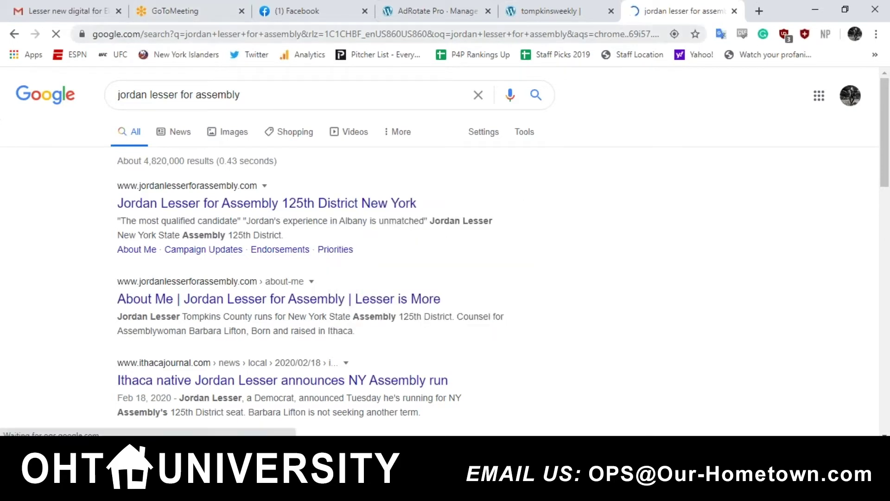
left_click(459, 18)
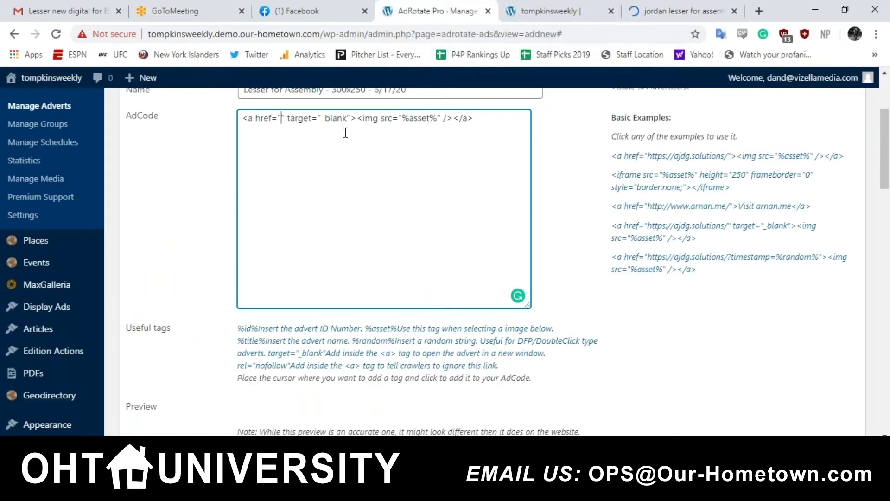
key("ctrl+v")
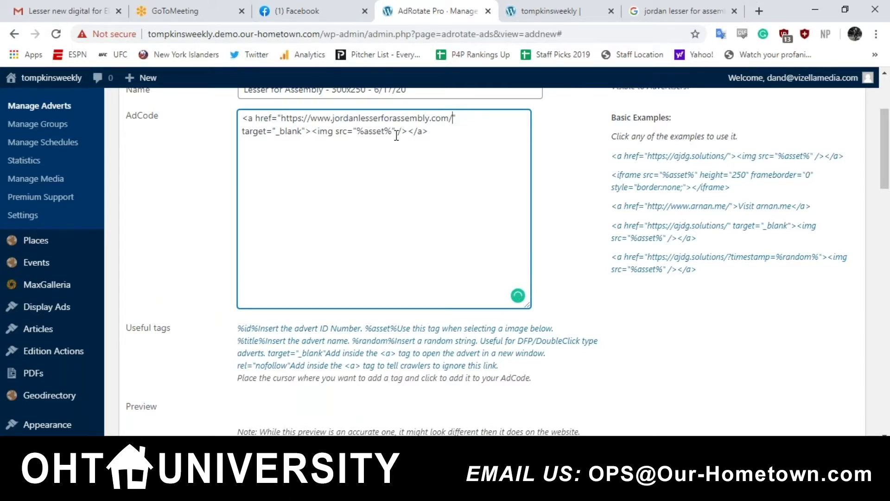
scroll(396, 136, "down", 1)
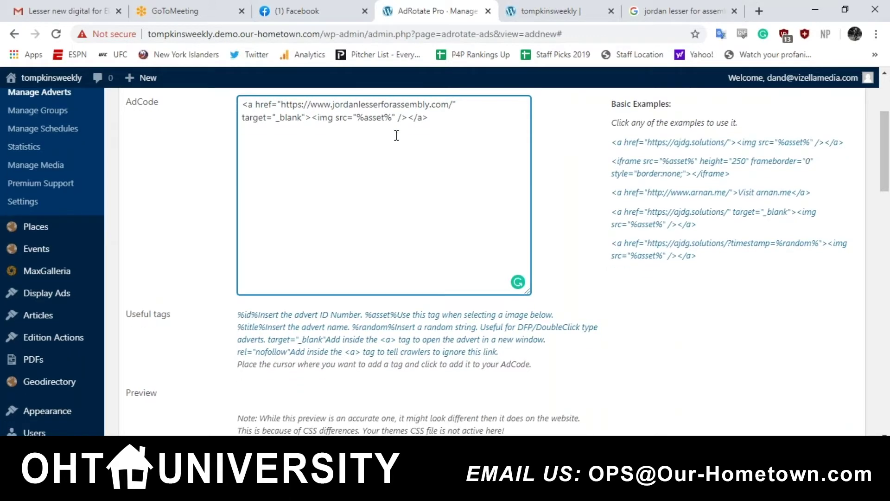
scroll(396, 136, "down", 1)
scroll(397, 135, "down", 1)
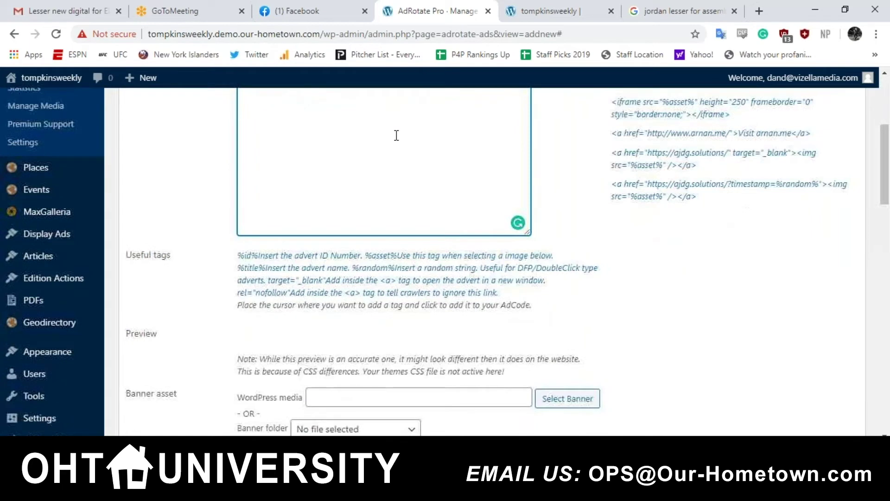
Tick 'Enable click and impression tracking' under Statistics; the Select Banner picker won't open
scroll(396, 135, "down", 3)
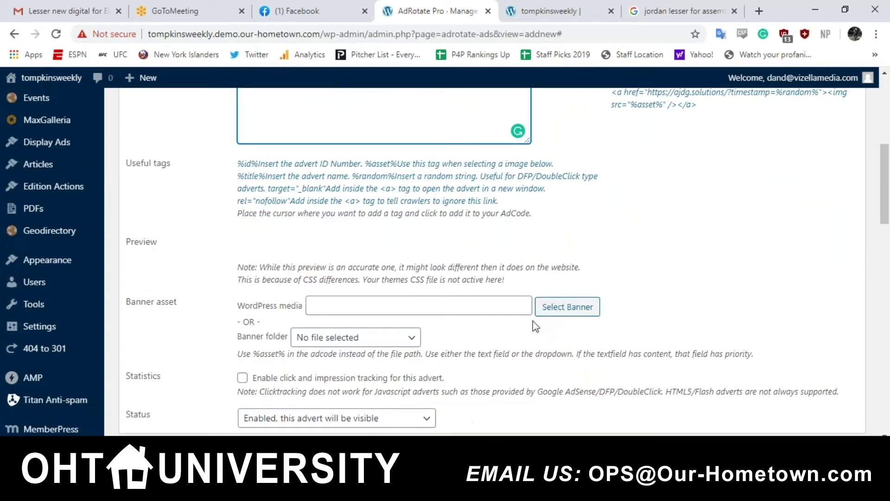
scroll(535, 327, "down", 2)
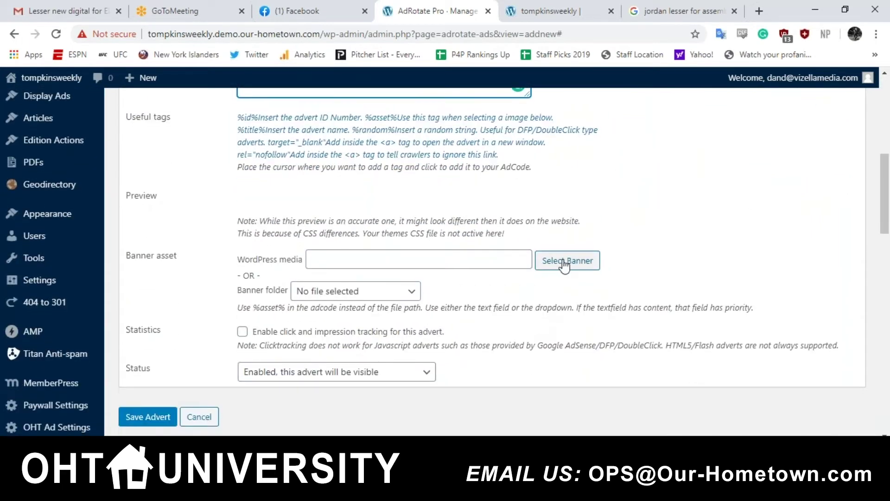
left_click(564, 265)
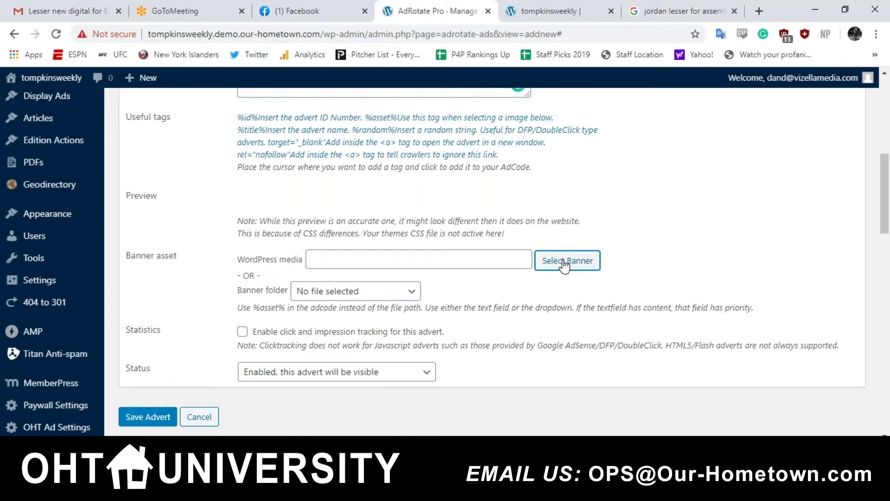
left_click(564, 265)
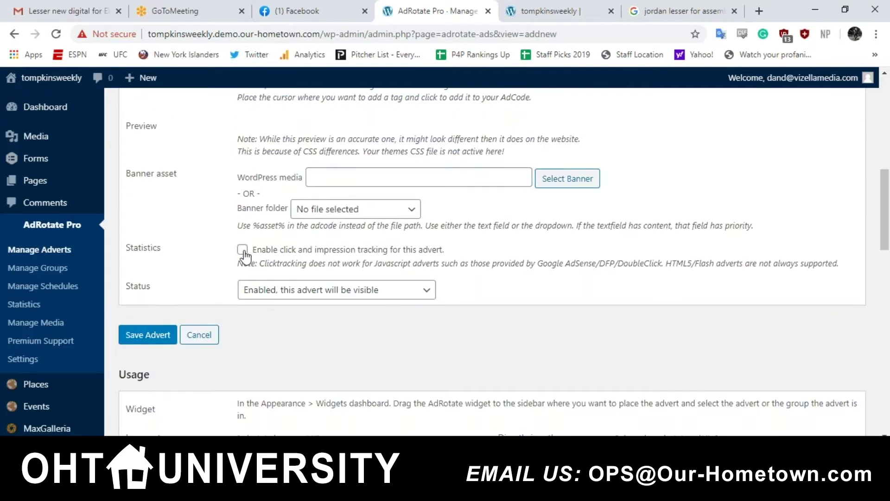
left_click(242, 251)
scroll(432, 229, "up", 1)
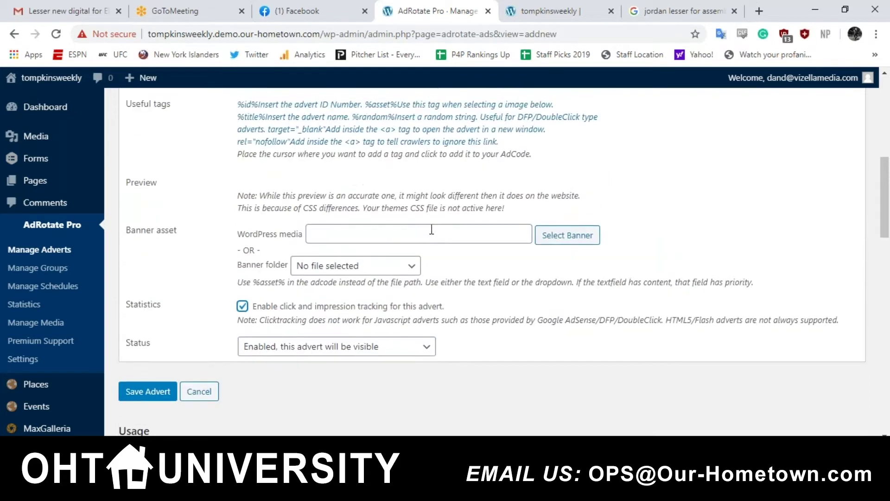
scroll(432, 229, "up", 1)
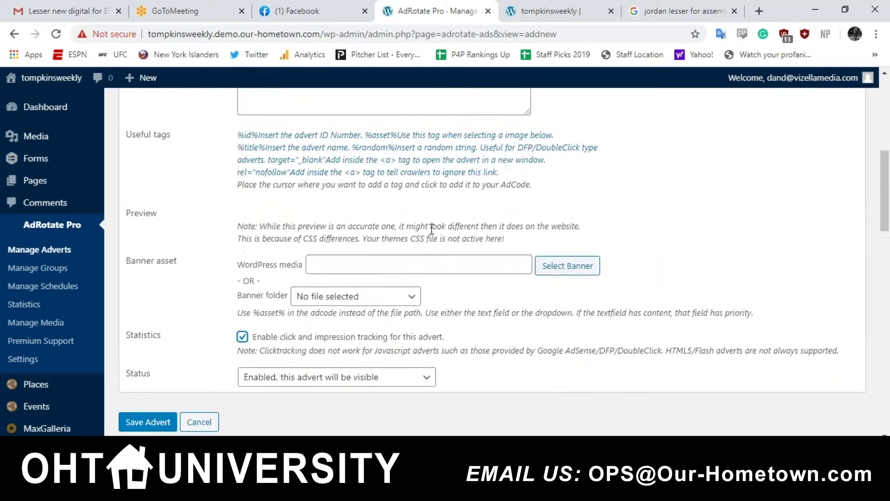
left_click(552, 270)
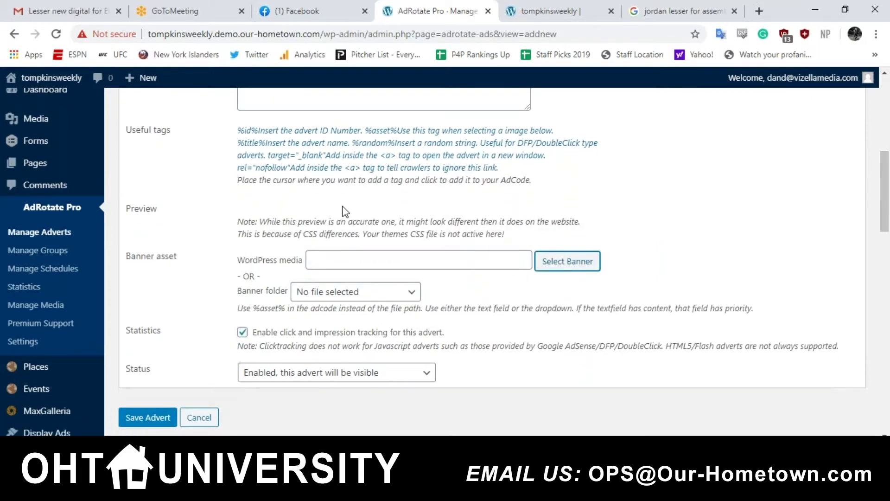
Check the now-empty AdCode box, then move down to the Create a new schedule section
scroll(344, 211, "up", 6)
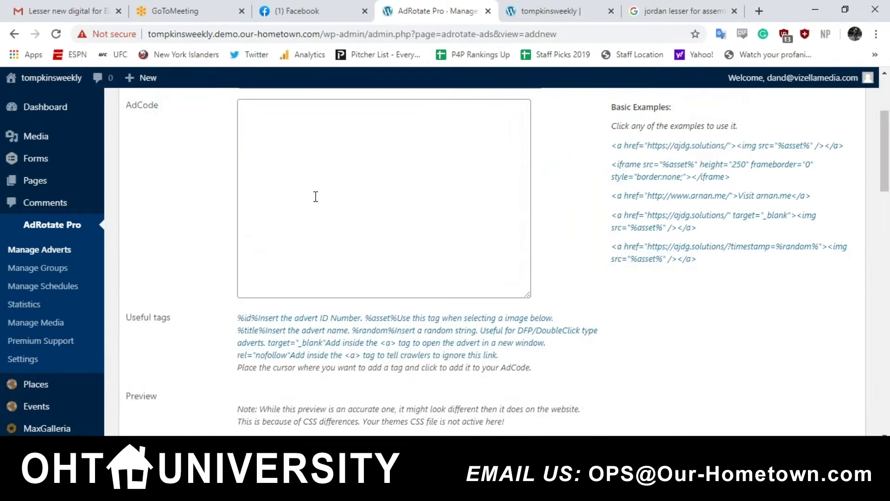
left_click(315, 196)
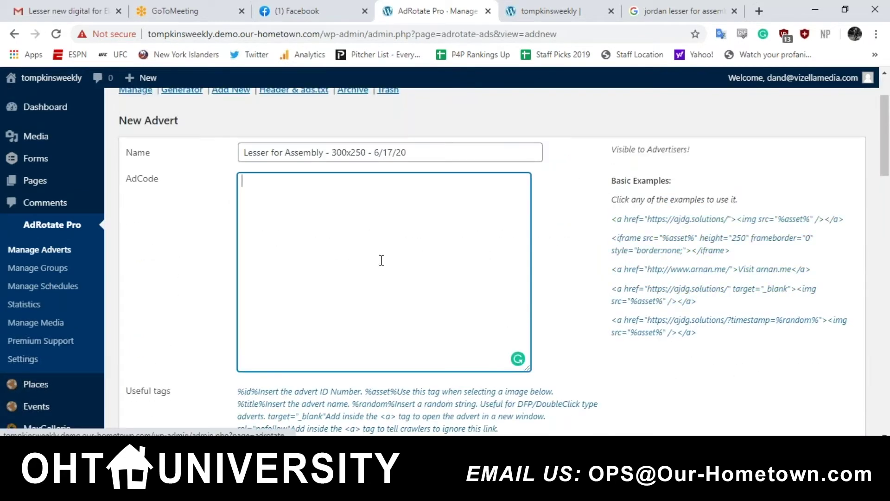
scroll(431, 274, "down", 3)
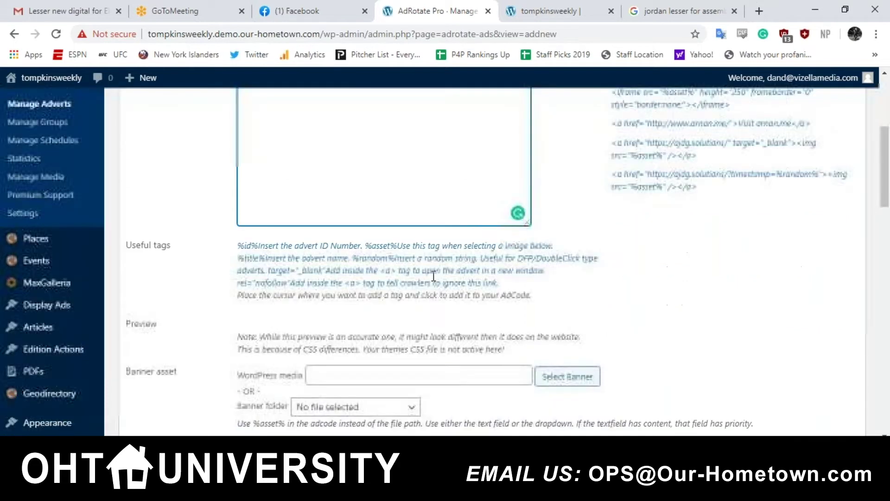
scroll(434, 276, "down", 1)
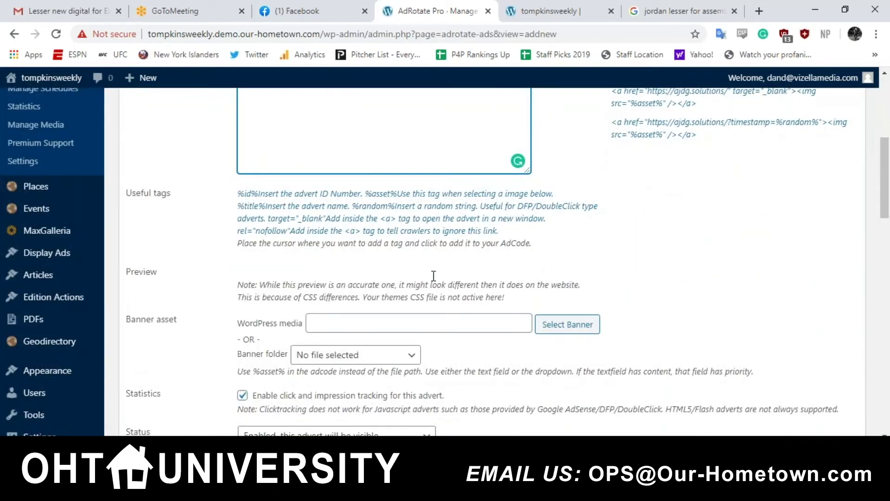
scroll(434, 276, "down", 2)
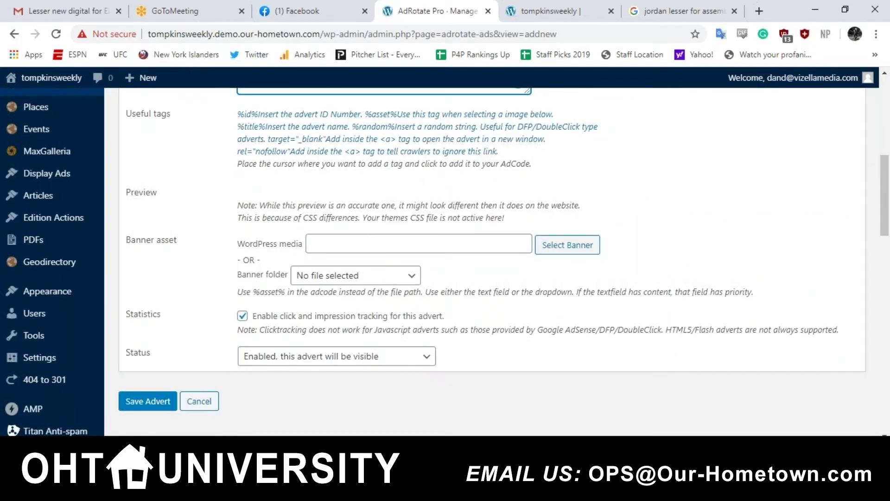
scroll(444, 262, "down", 1)
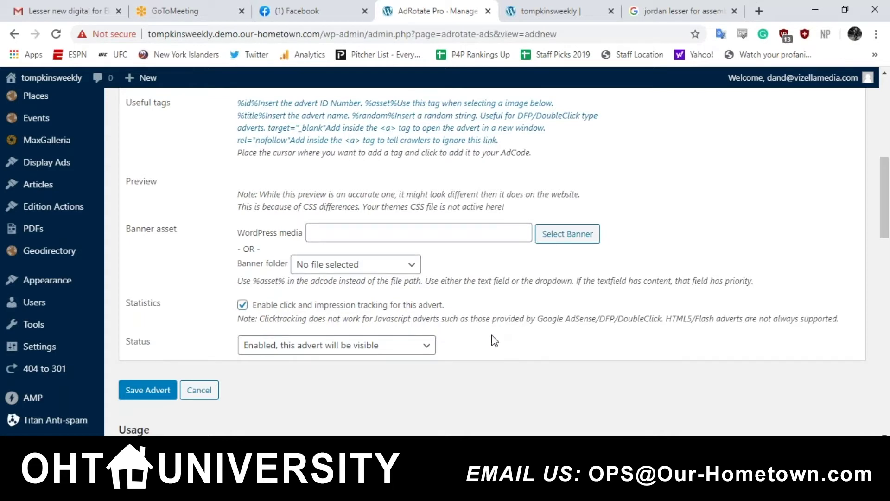
scroll(494, 341, "down", 1)
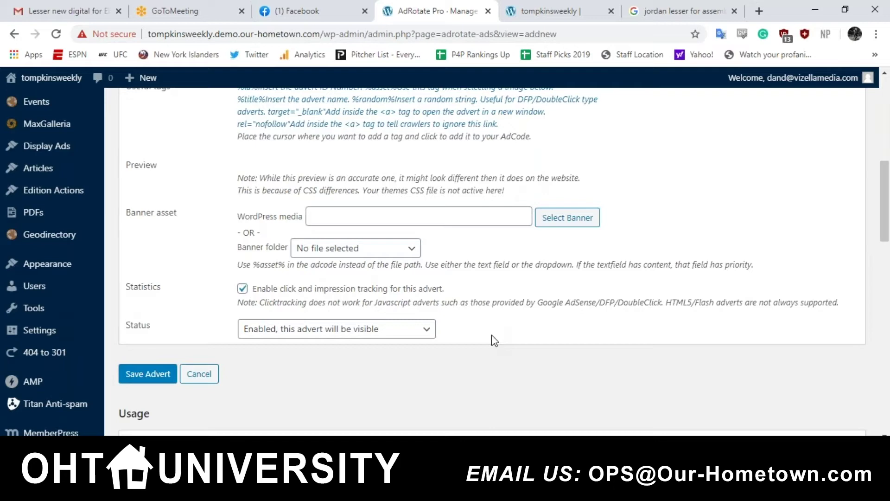
scroll(494, 340, "down", 1)
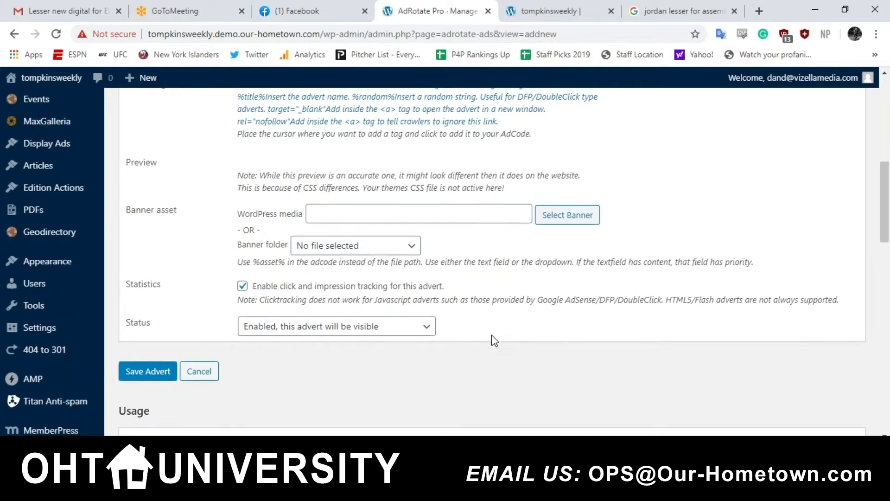
scroll(494, 341, "down", 3)
scroll(494, 341, "down", 4)
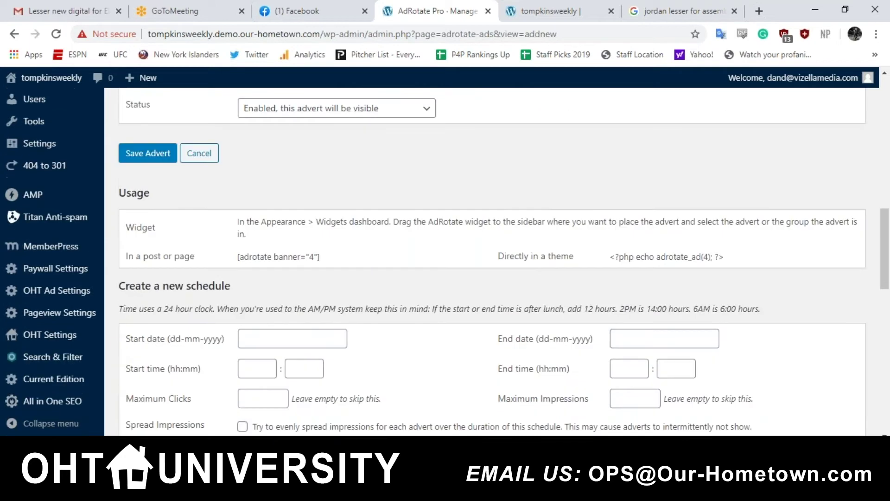
scroll(393, 282, "down", 1)
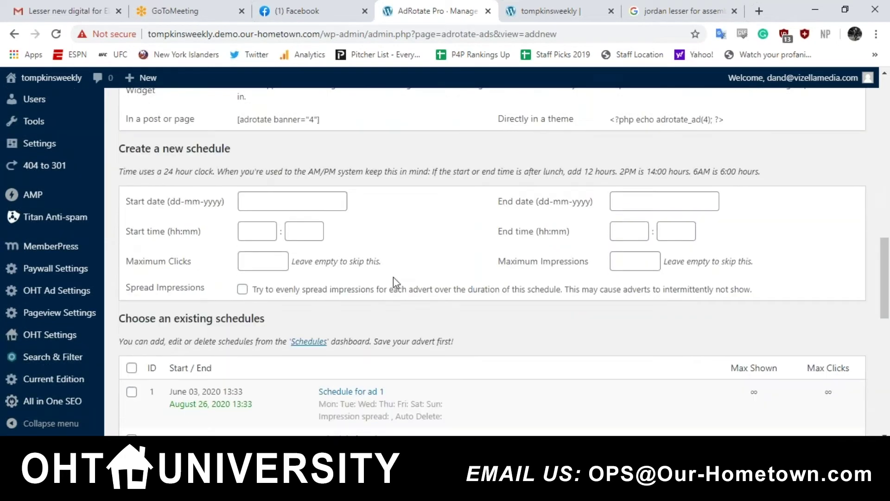
left_click(284, 198)
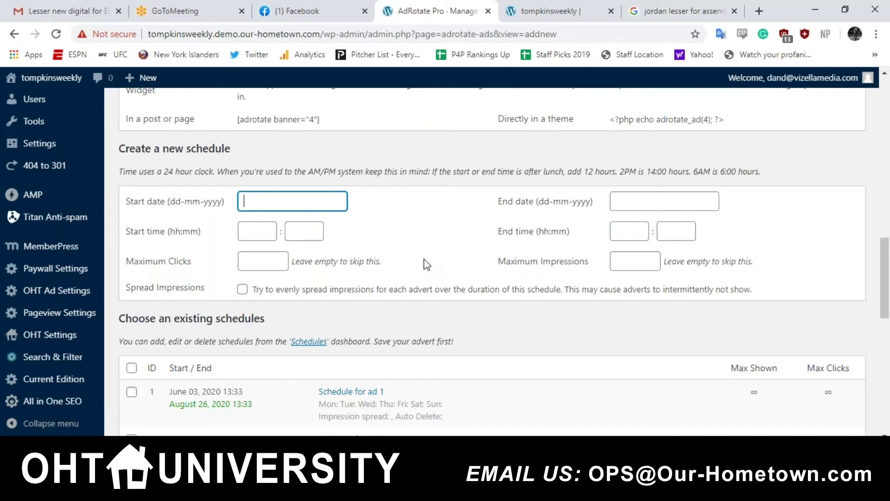
left_click(273, 229)
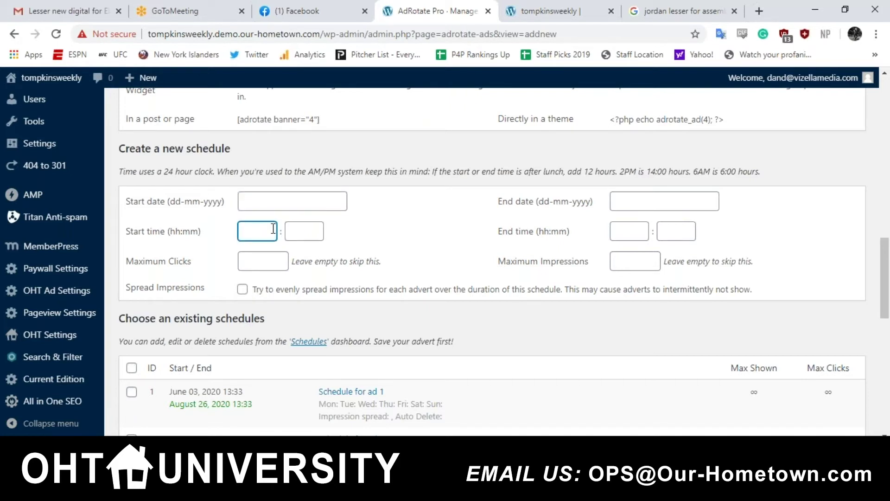
left_click(275, 201)
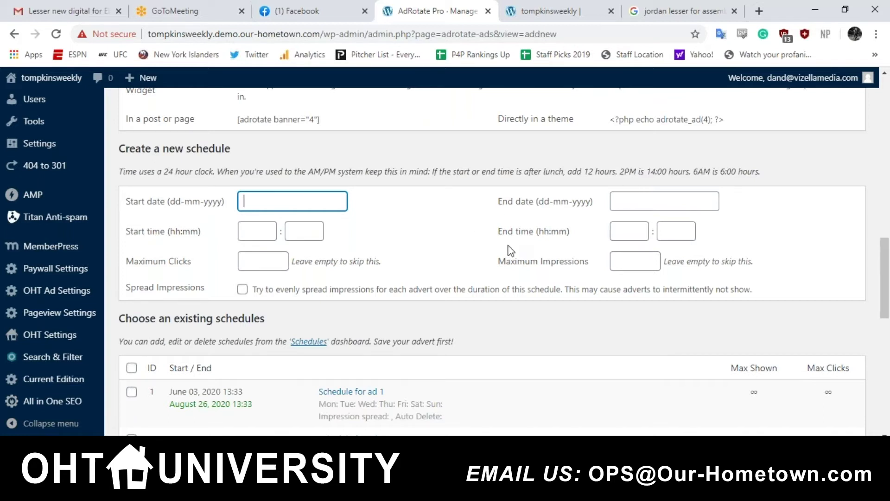
scroll(510, 251, "down", 1)
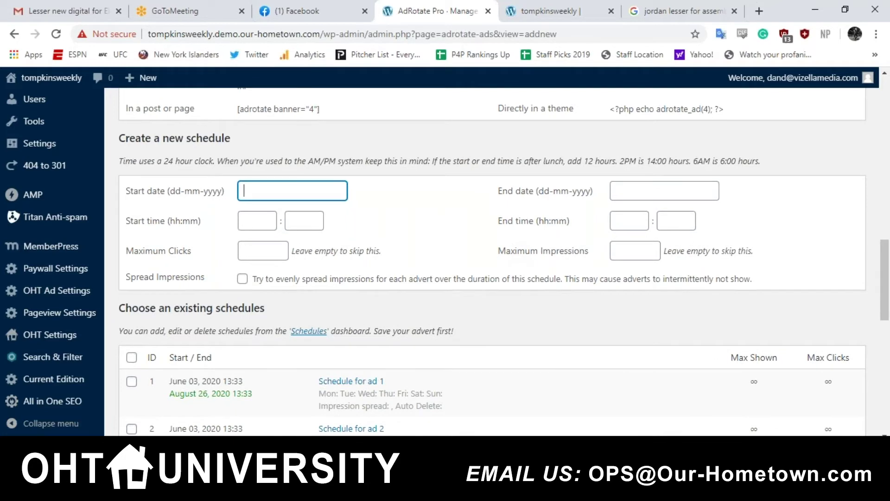
scroll(420, 247, "down", 1)
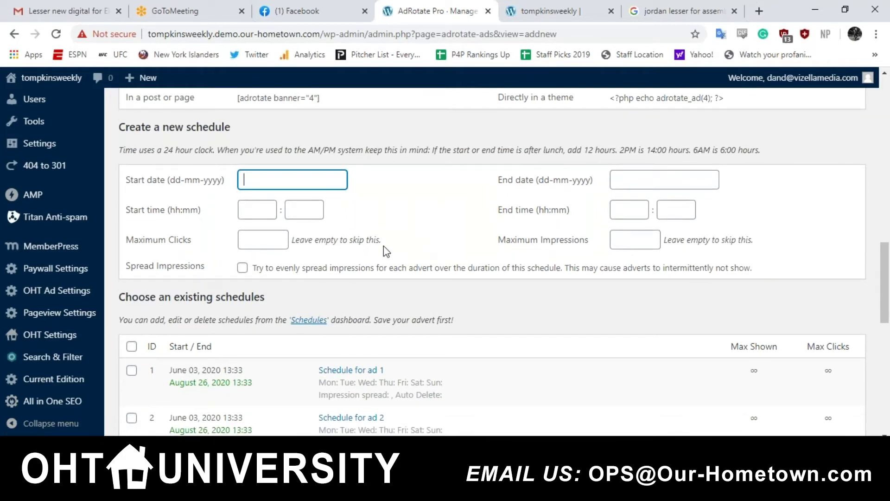
scroll(383, 246, "down", 3)
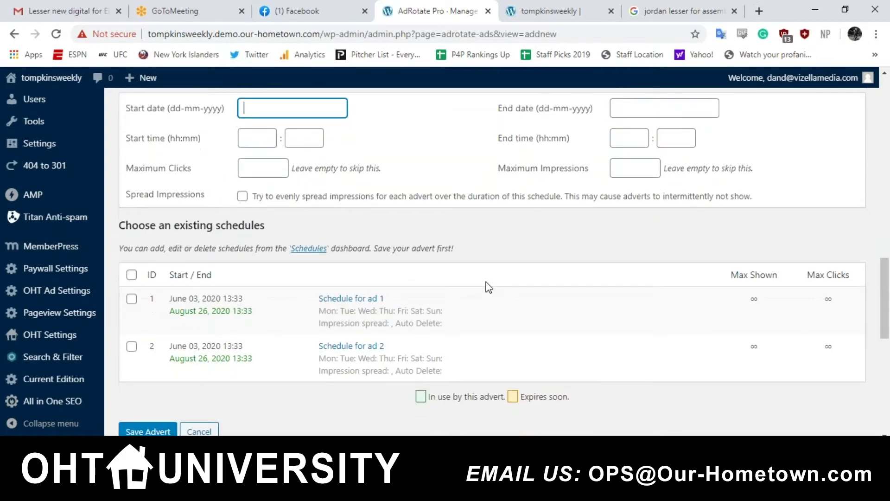
scroll(489, 288, "down", 2)
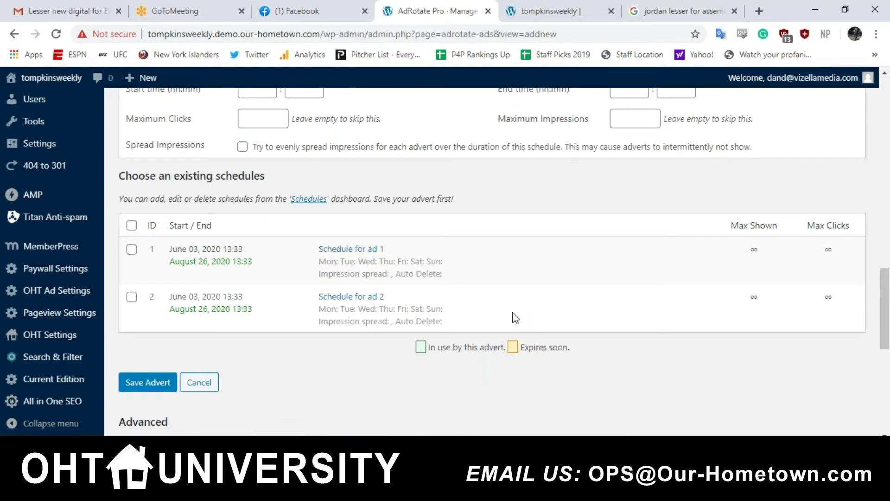
scroll(513, 315, "down", 3)
scroll(514, 317, "down", 1)
scroll(513, 317, "down", 5)
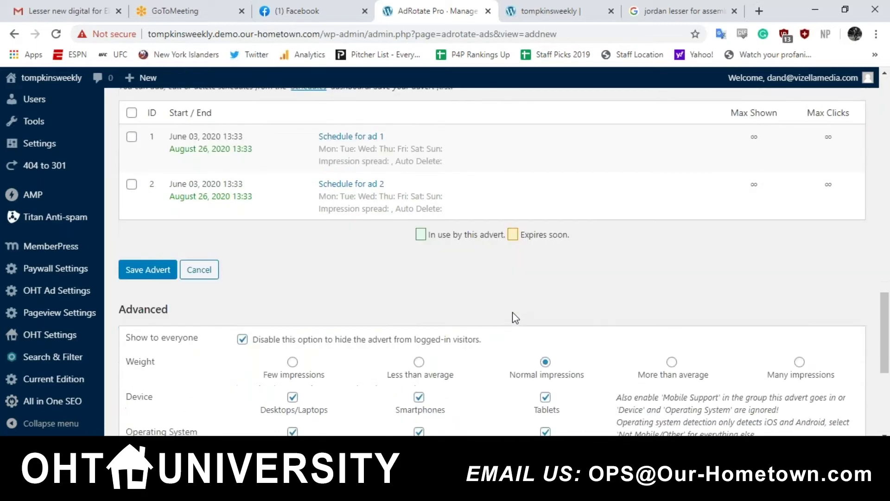
scroll(514, 317, "up", 1)
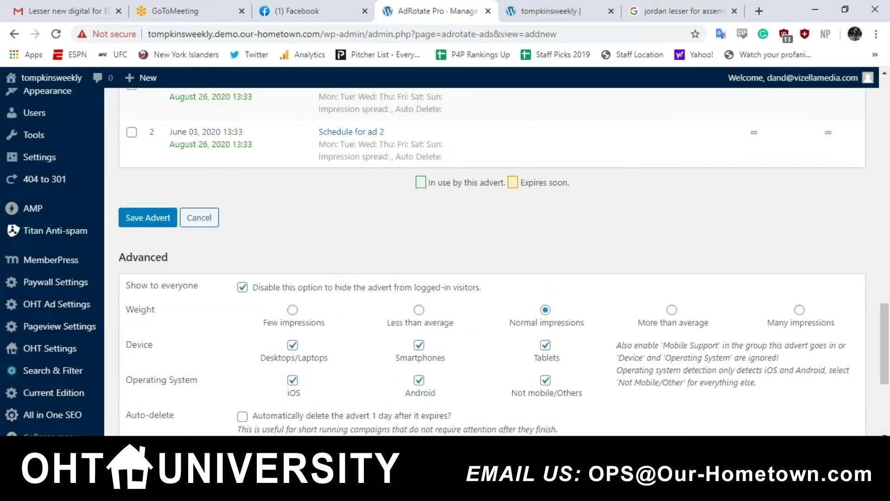
scroll(514, 317, "down", 1)
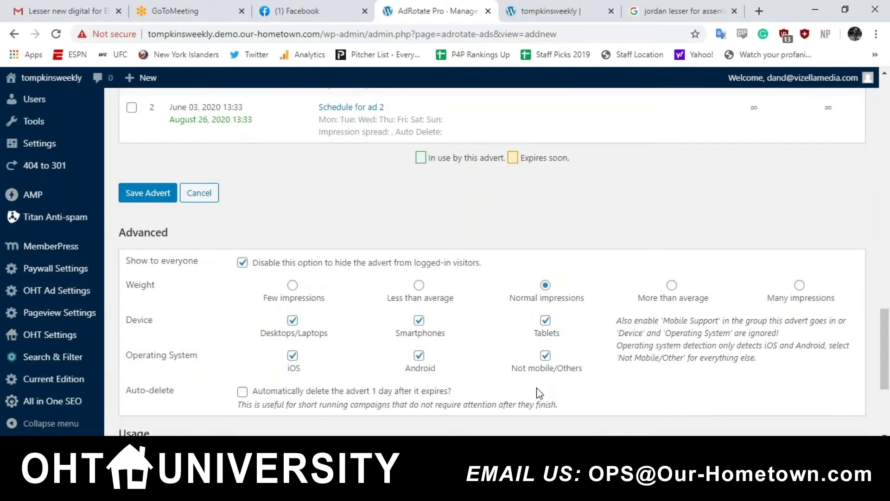
scroll(537, 388, "down", 1)
scroll(537, 388, "down", 2)
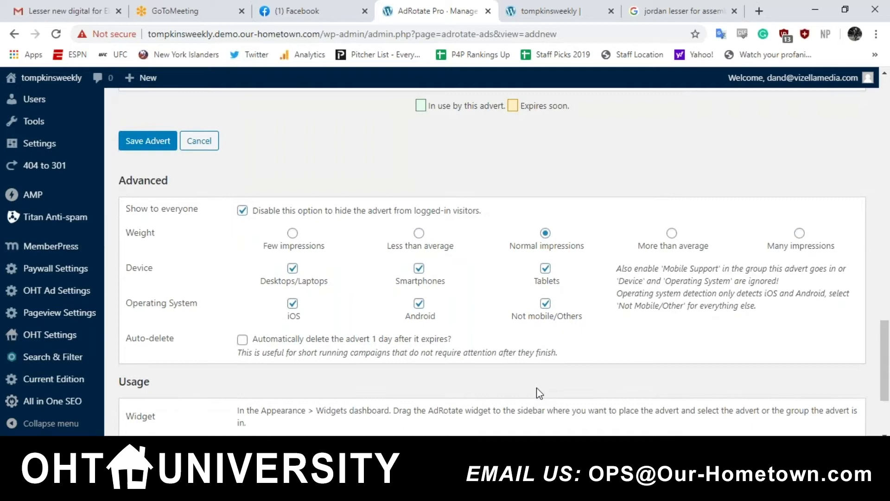
scroll(539, 394, "down", 1)
scroll(537, 388, "down", 3)
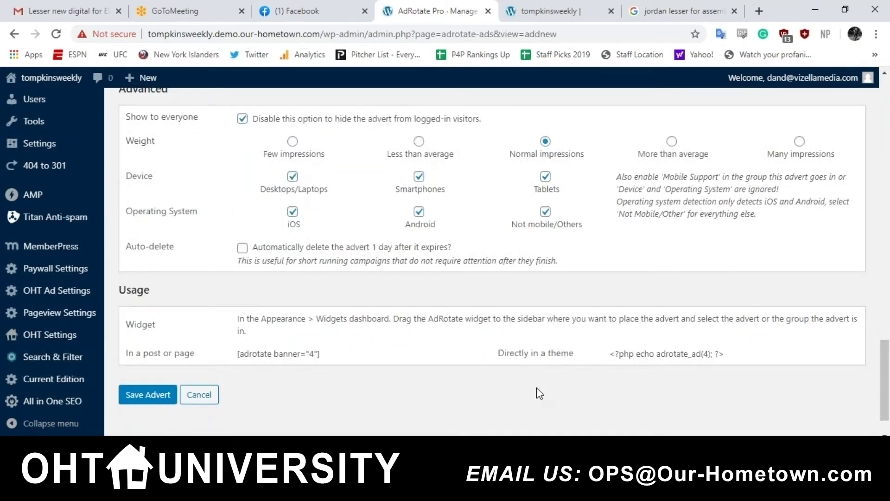
scroll(537, 388, "up", 1)
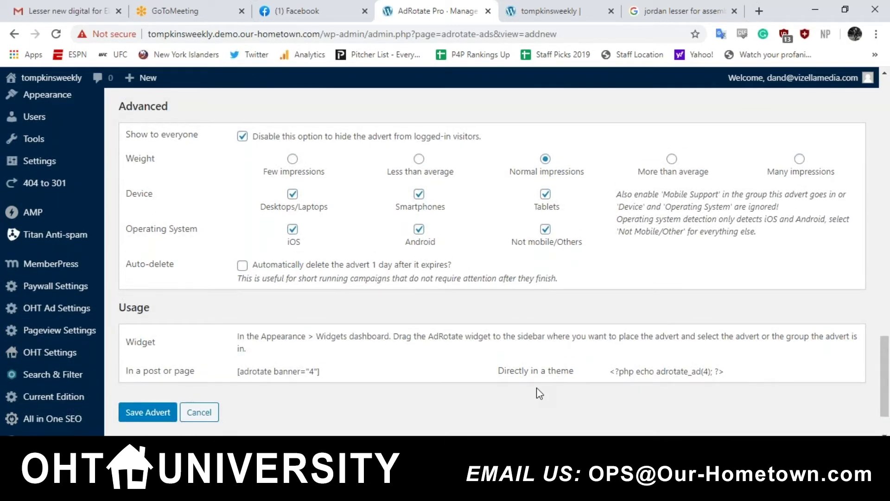
Scroll the unsaved New Advert form up and down to review it
scroll(537, 389, "up", 2)
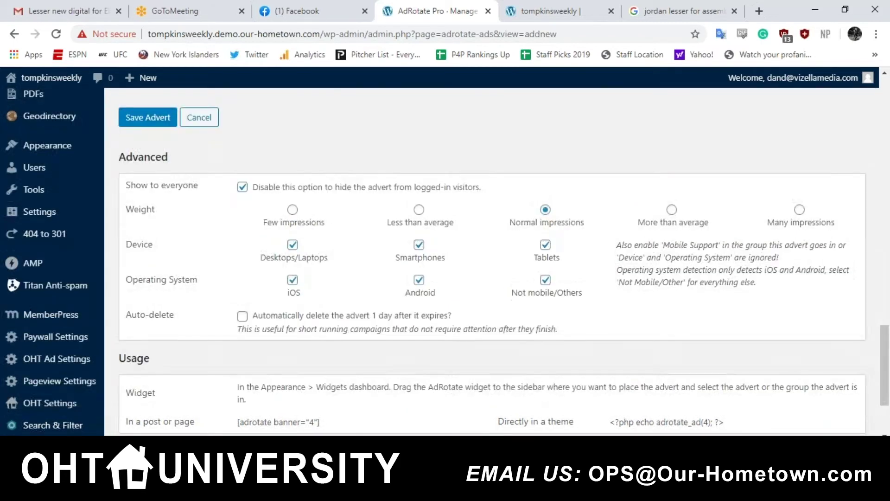
scroll(536, 388, "up", 1)
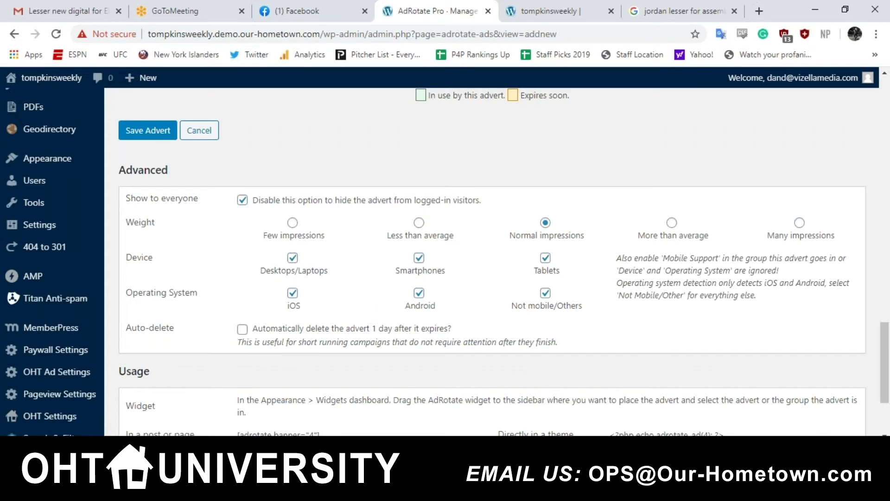
scroll(536, 392, "down", 3)
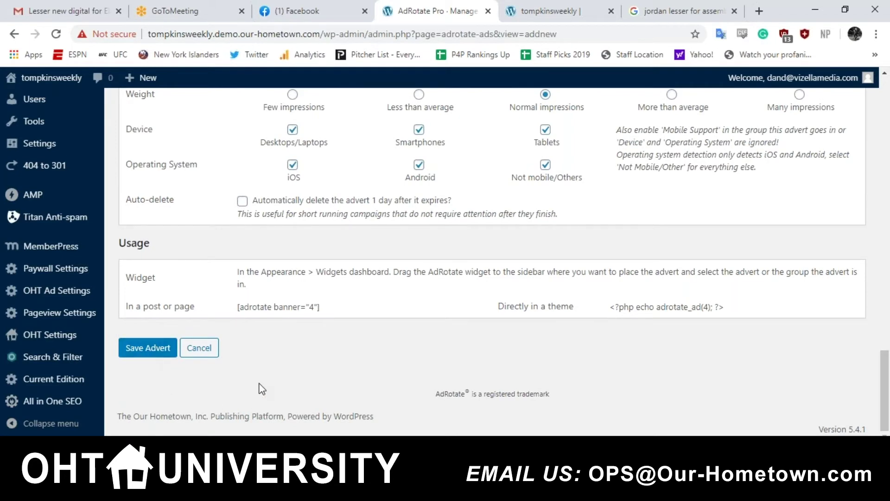
scroll(262, 388, "up", 1)
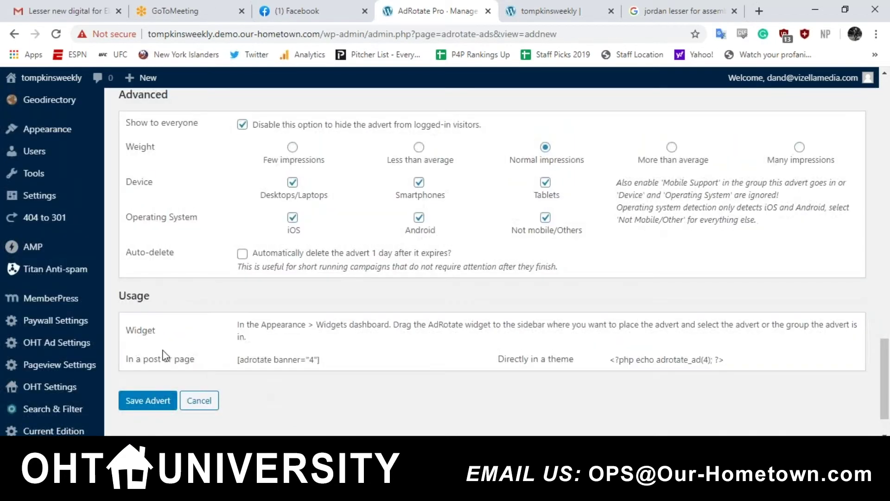
scroll(138, 401, "down", 1)
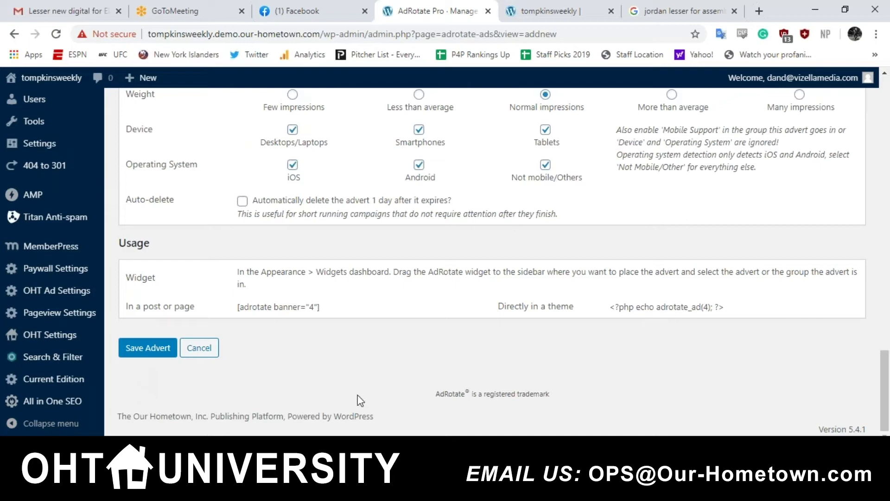
scroll(496, 330, "up", 4)
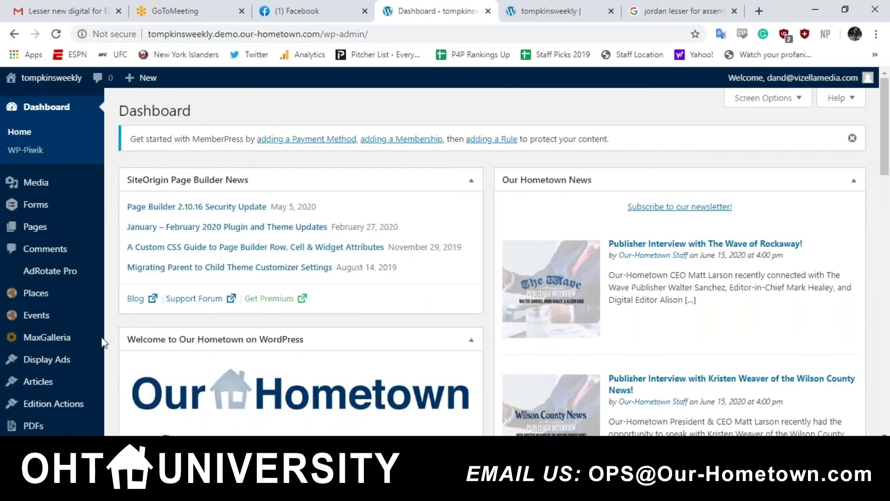
From the AdRotate Pro adverts list of three active adverts, start a blank New Advert form
left_click(65, 280)
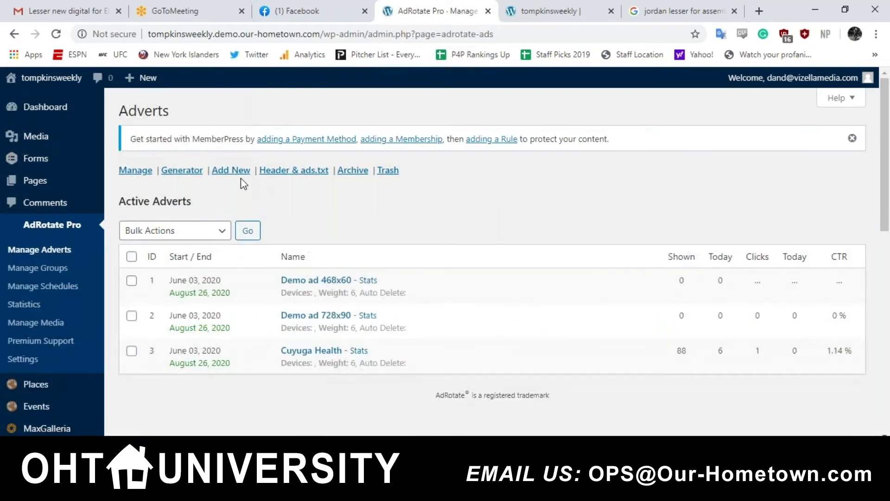
left_click(232, 171)
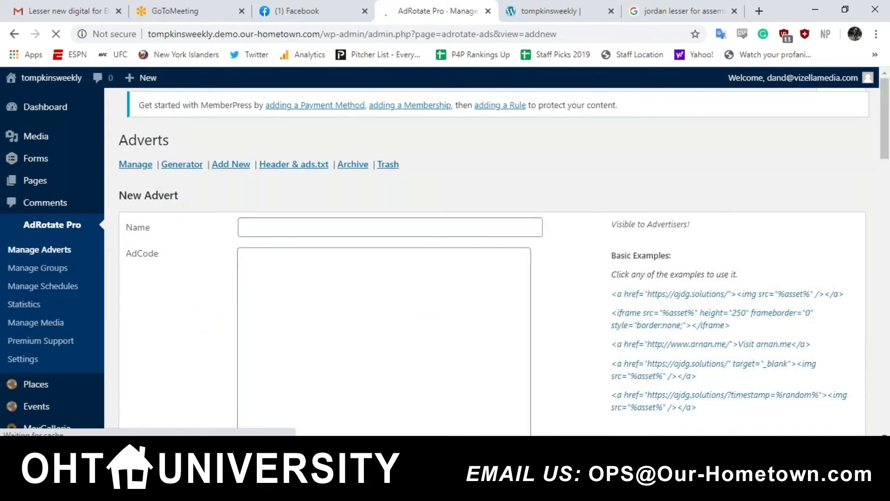
Name the advert 'Lesser for Assembly - 300x250 - 6/17/20' and paste the target="_blank" image-link example into AdCode
type("Le")
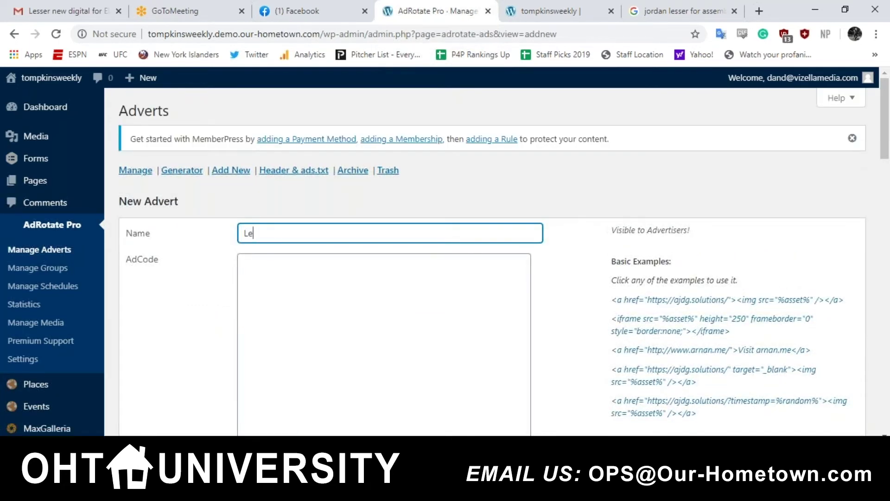
type("sser for Assembly - 300x2")
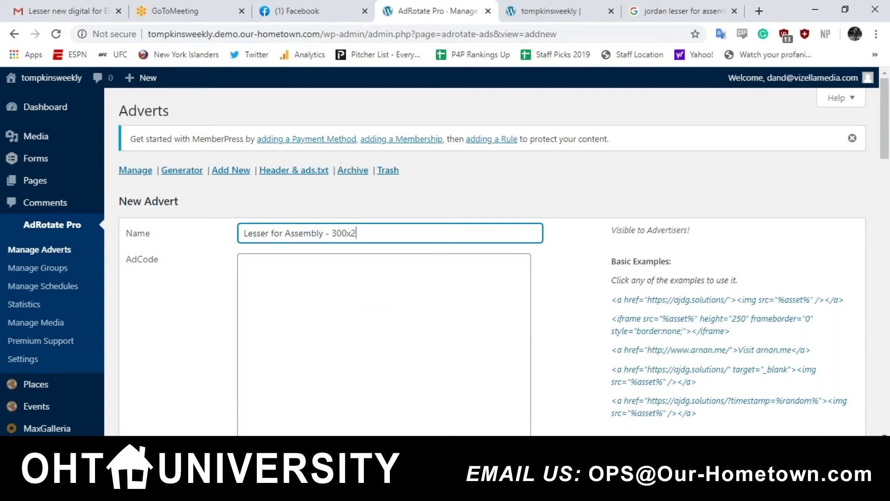
type("50 - 6/17/20")
scroll(489, 316, "down", 1)
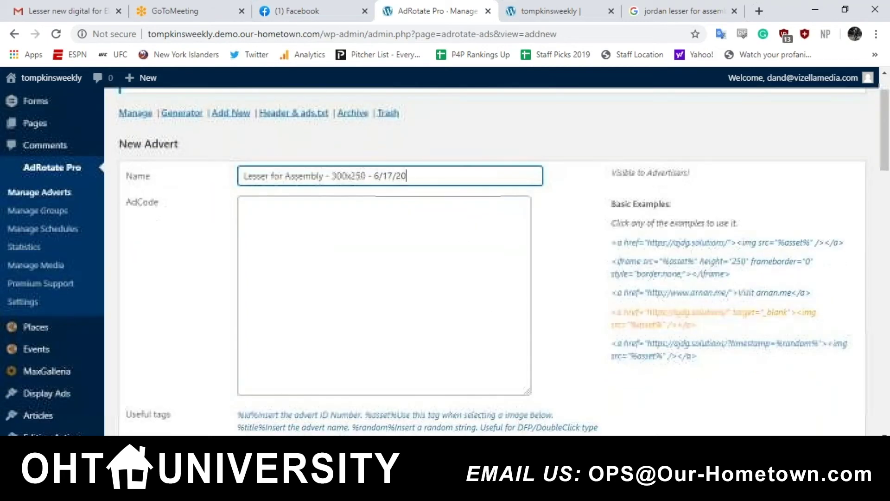
left_click(661, 324)
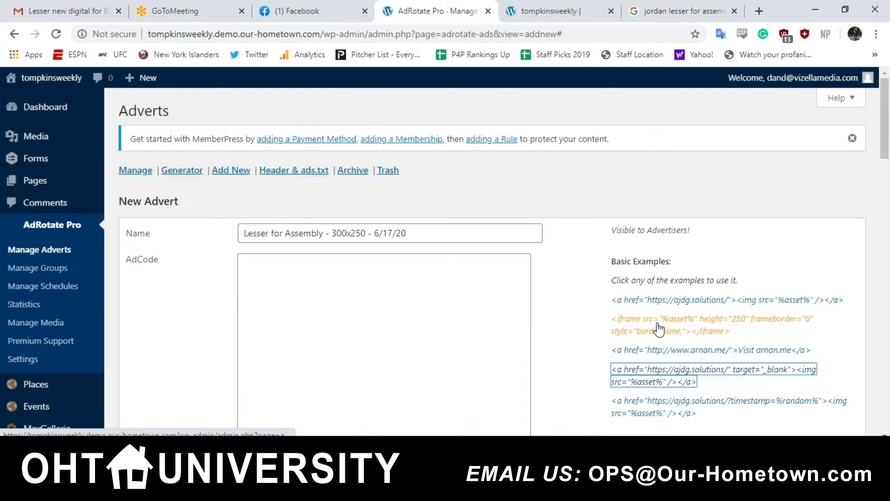
left_click_drag(696, 381, 611, 371)
key("ctrl+c")
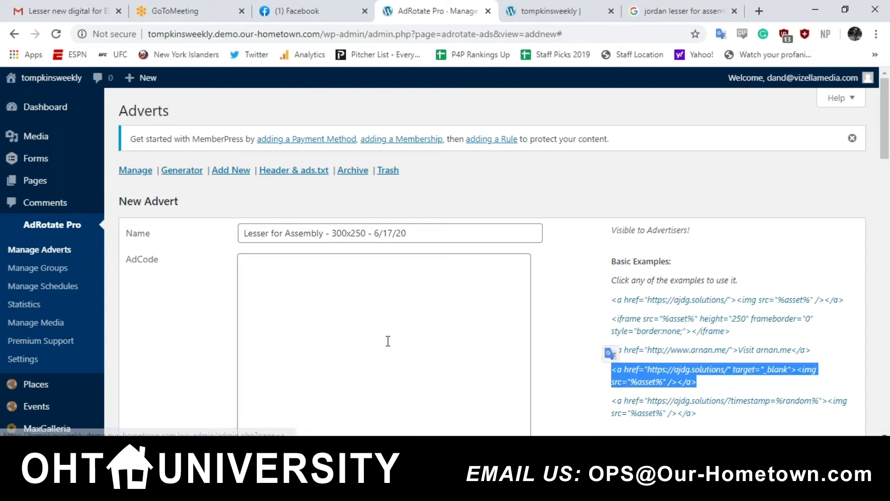
left_click(366, 329)
key("ctrl+v")
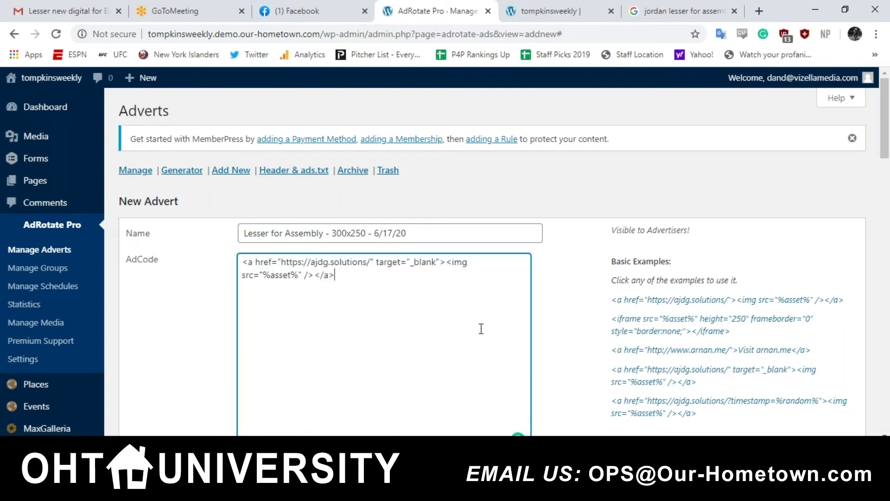
scroll(481, 328, "down", 2)
left_click_drag(371, 149, 281, 149)
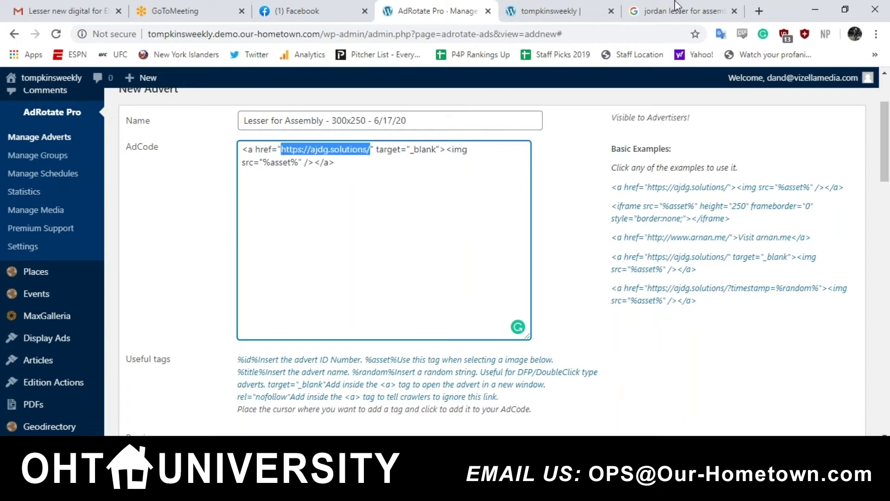
left_click(678, 9)
right_click(246, 205)
left_click(290, 285)
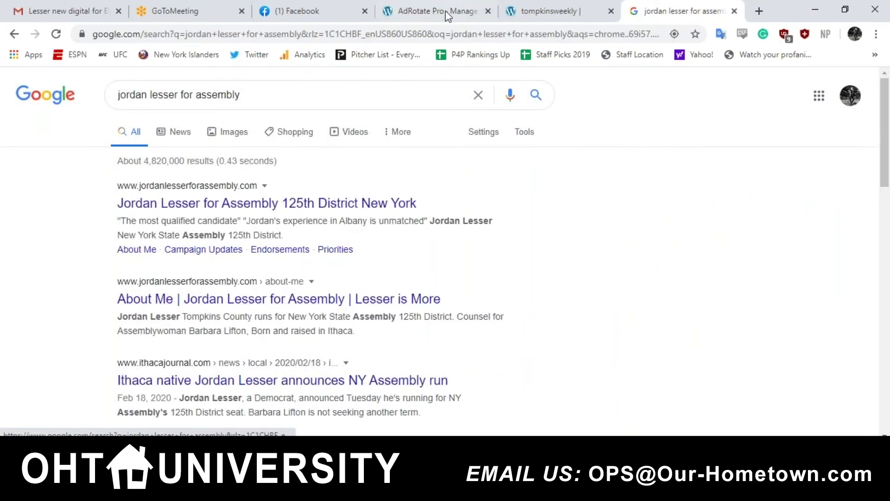
left_click(447, 12)
key("ctrl+v")
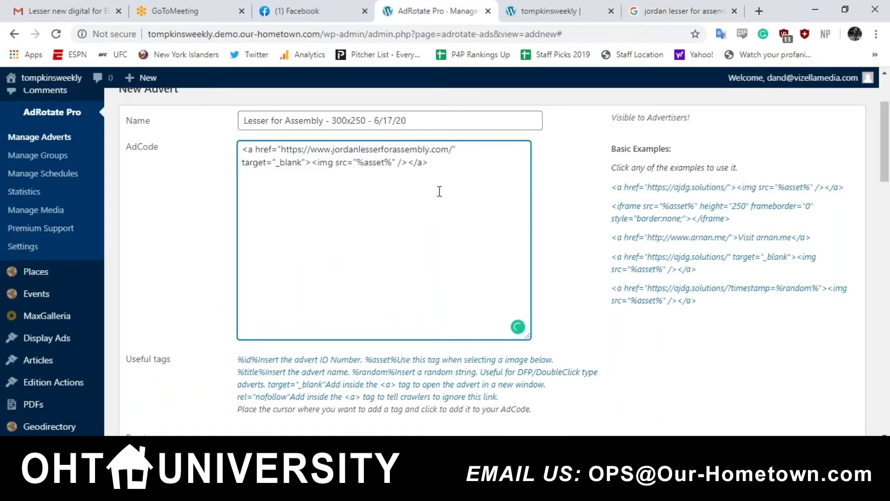
scroll(440, 191, "down", 1)
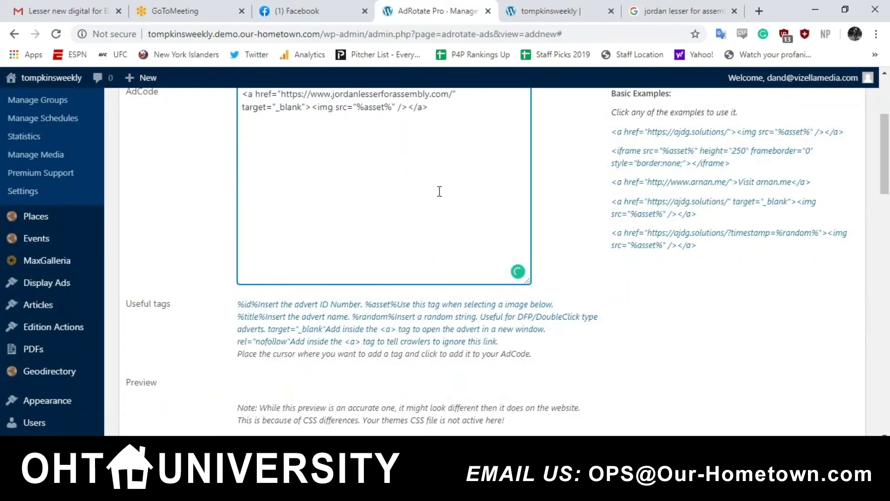
scroll(440, 191, "down", 2)
scroll(570, 230, "down", 2)
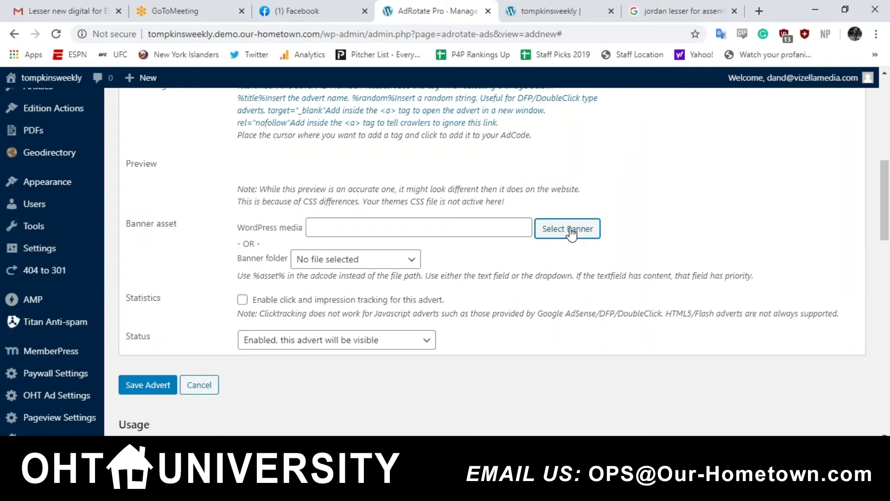
Turn uBlock Origin off for the tompkinsweekly site, leaving the advert form intact
scroll(571, 235, "up", 1)
scroll(571, 234, "up", 10)
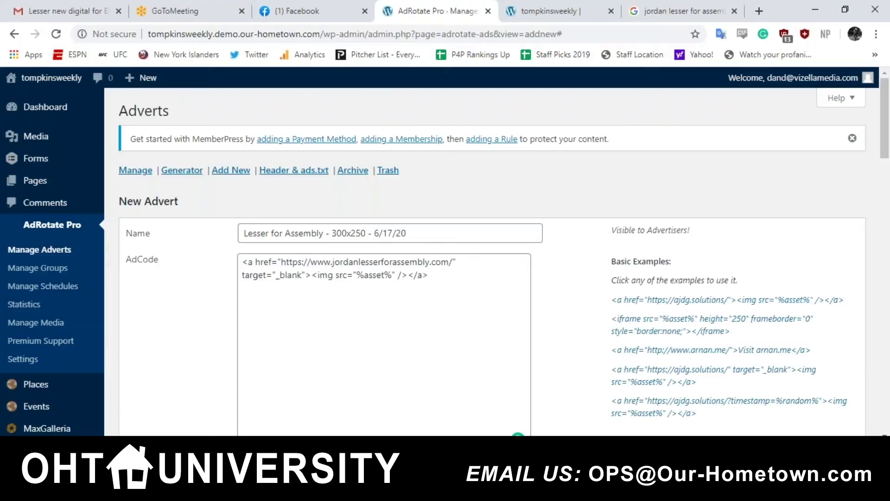
left_click(785, 35)
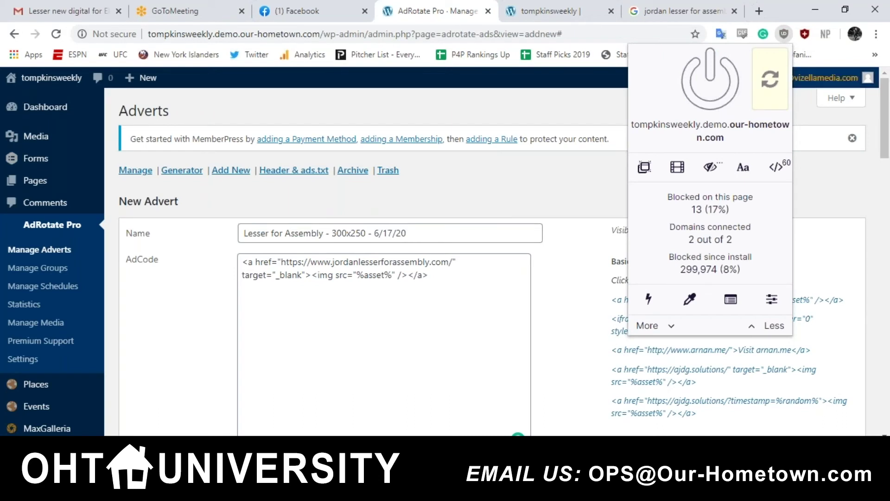
left_click(821, 125)
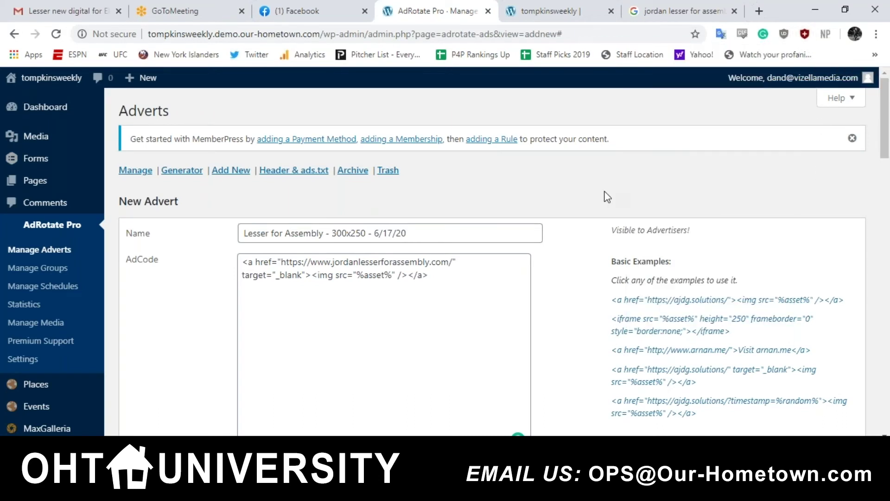
scroll(606, 194, "down", 1)
scroll(607, 194, "up", 1)
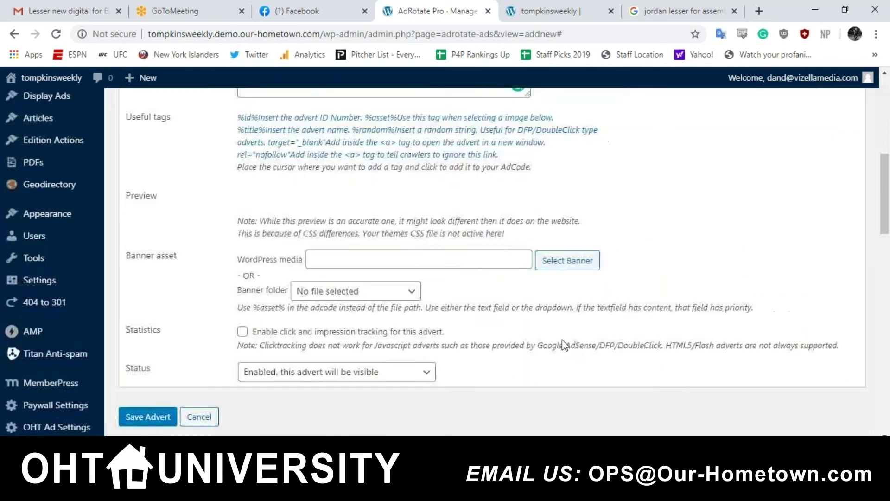
Upload Endorsement-Digital-300x250-1.png and choose it as the advert's banner
left_click(563, 256)
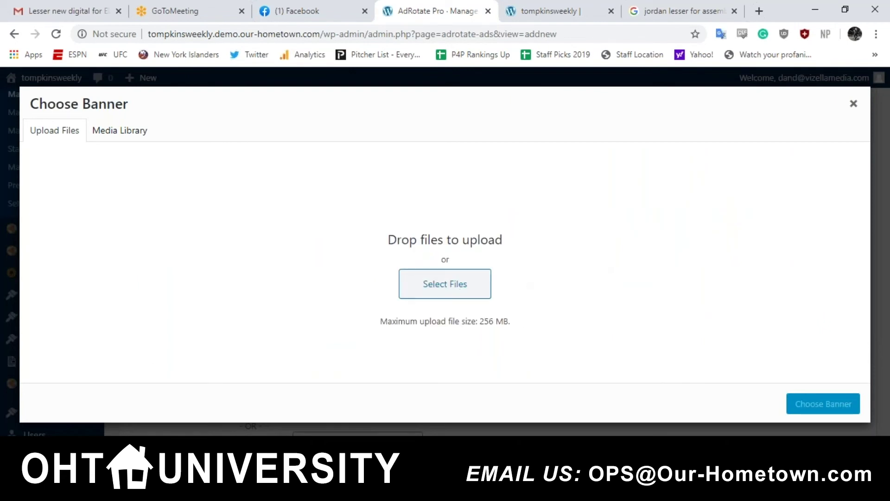
left_click_drag(889, 250, 575, 339)
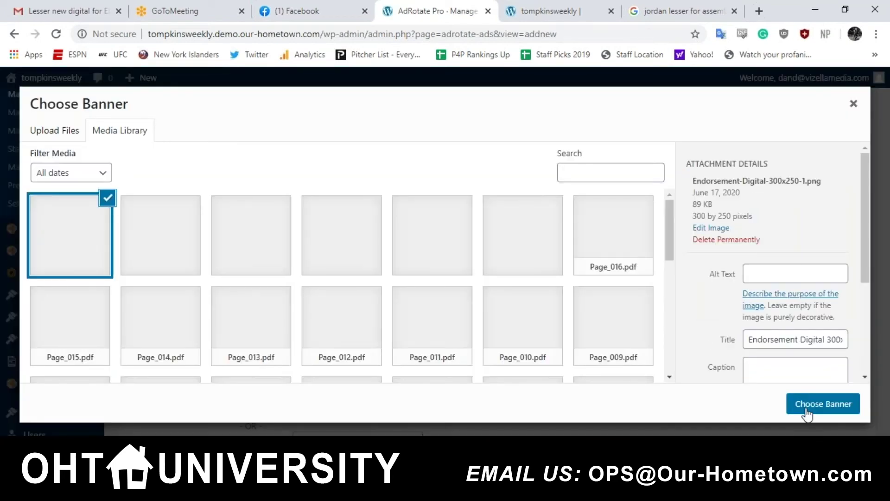
left_click(807, 413)
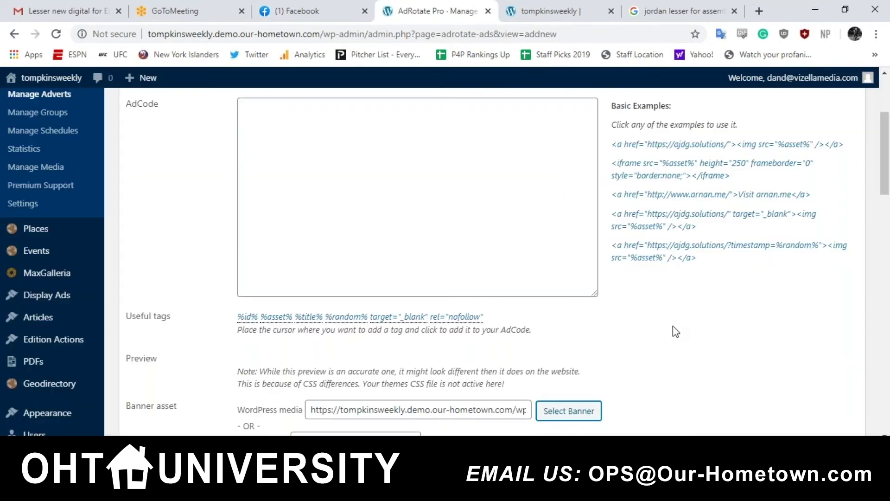
scroll(675, 331, "up", 3)
Re-enter the advert name 'Lesser for Assembly - 300x250 - 6/17/20'
left_click(322, 232)
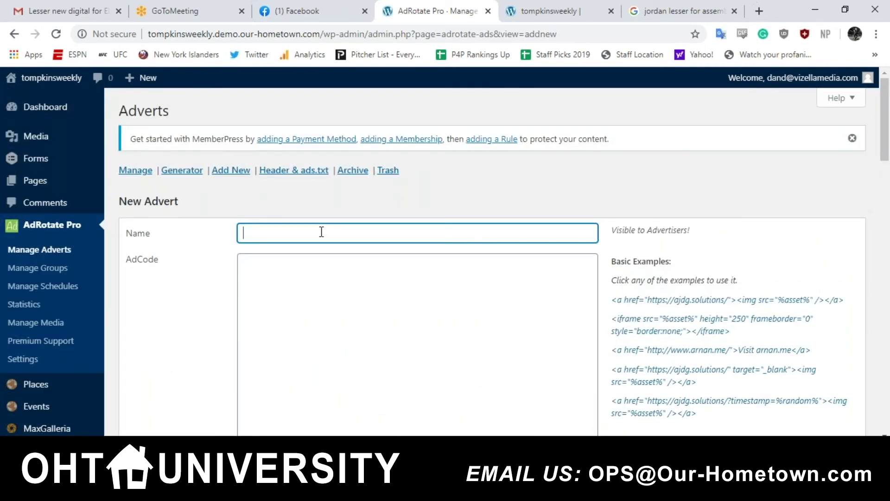
type("Lesser for Assembly - 2")
key("BackSpace")
type("300")
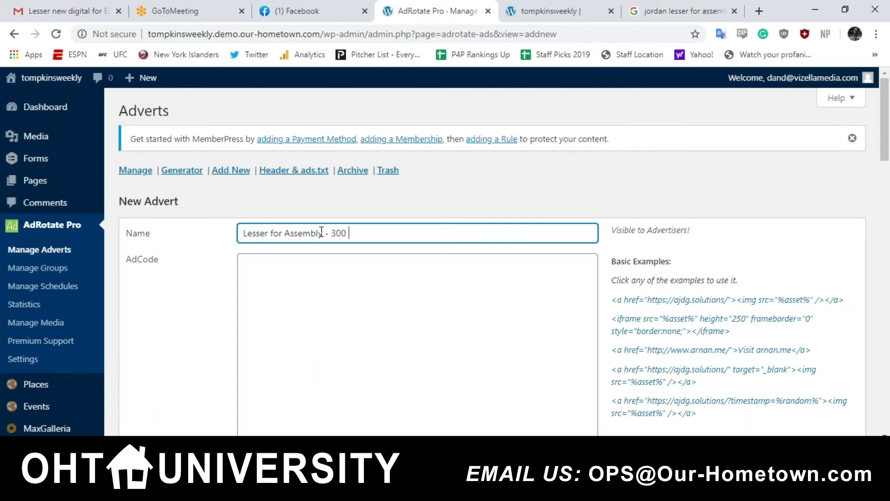
key("BackSpace")
type("x250 -")
type("6")
key("BackSpace")
type("6/17/20")
left_click(380, 260)
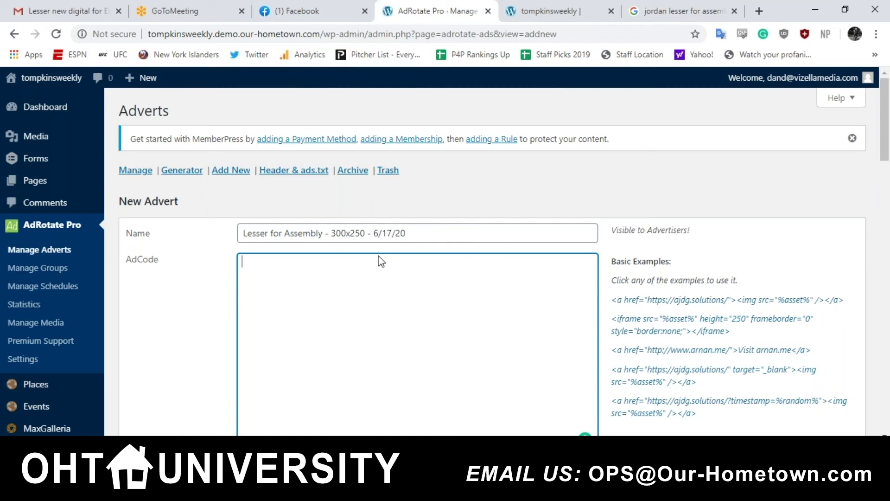
left_click(676, 384)
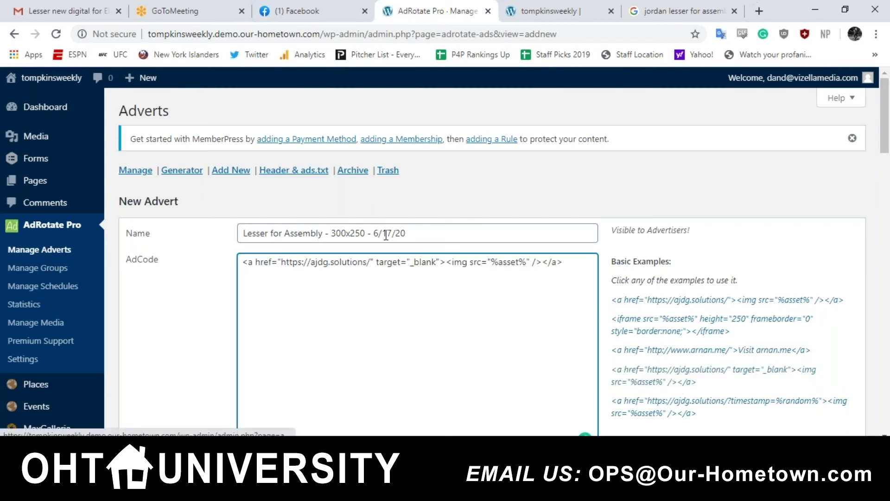
scroll(374, 235, "down", 1)
left_click(371, 216)
left_click_drag(358, 218, 281, 218)
key("ctrl+v")
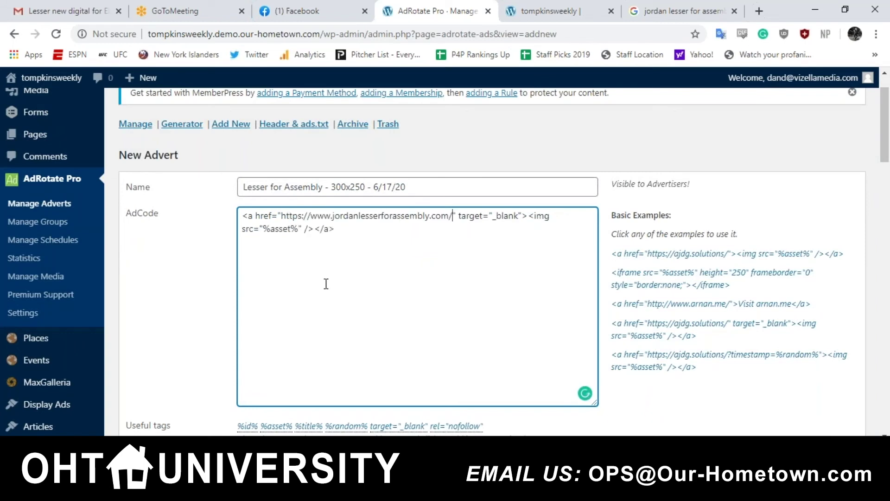
scroll(326, 284, "down", 1)
scroll(326, 284, "down", 5)
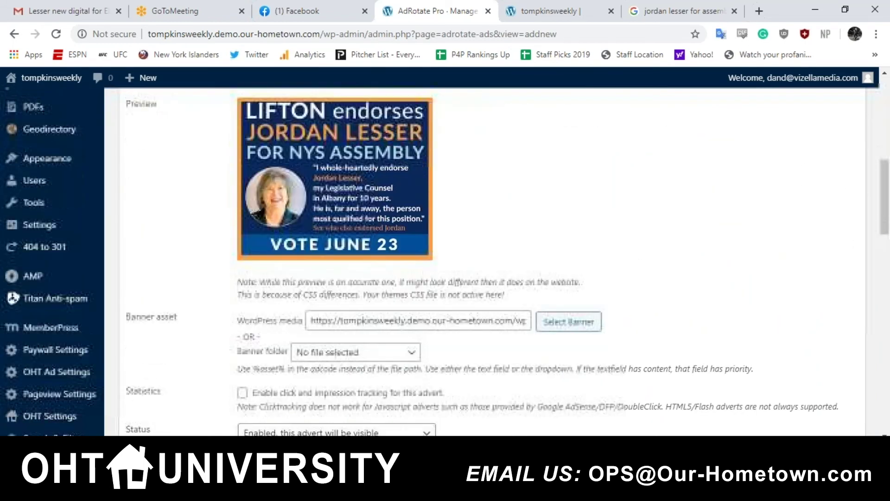
Enable click and impression tracking for the advert under Statistics
scroll(326, 284, "down", 2)
scroll(504, 262, "down", 1)
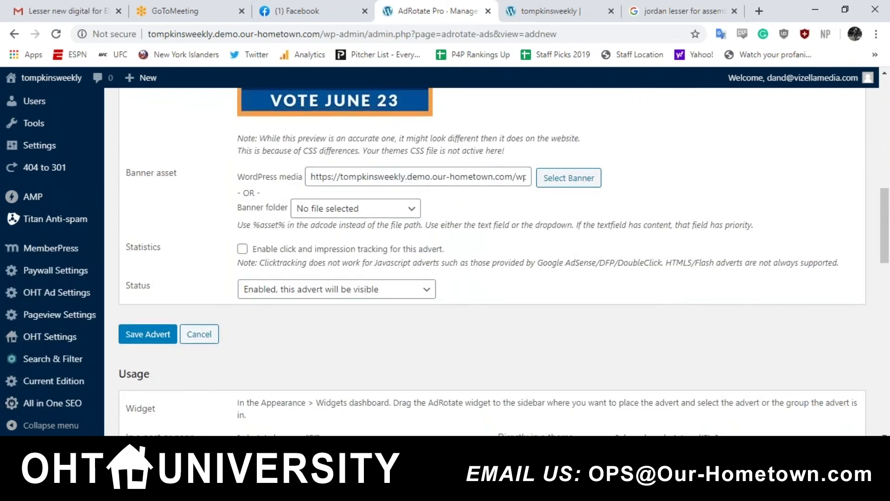
left_click(242, 249)
scroll(445, 262, "down", 2)
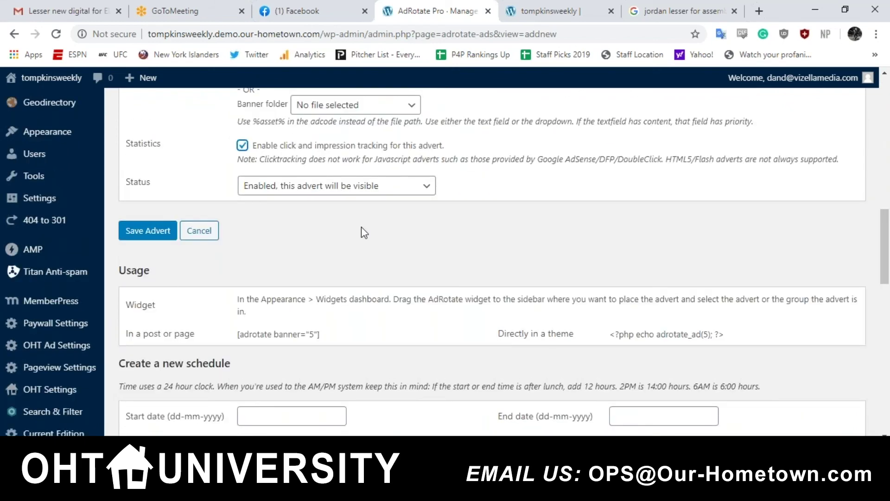
scroll(361, 227, "down", 3)
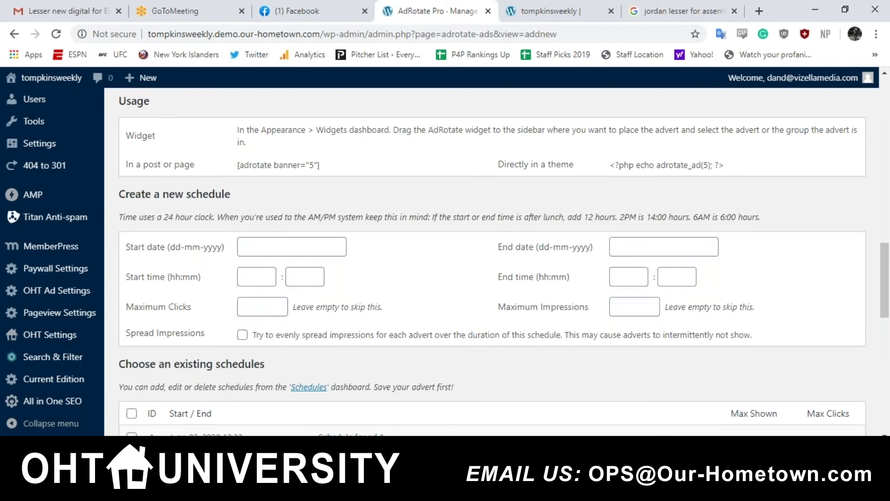
left_click(330, 247)
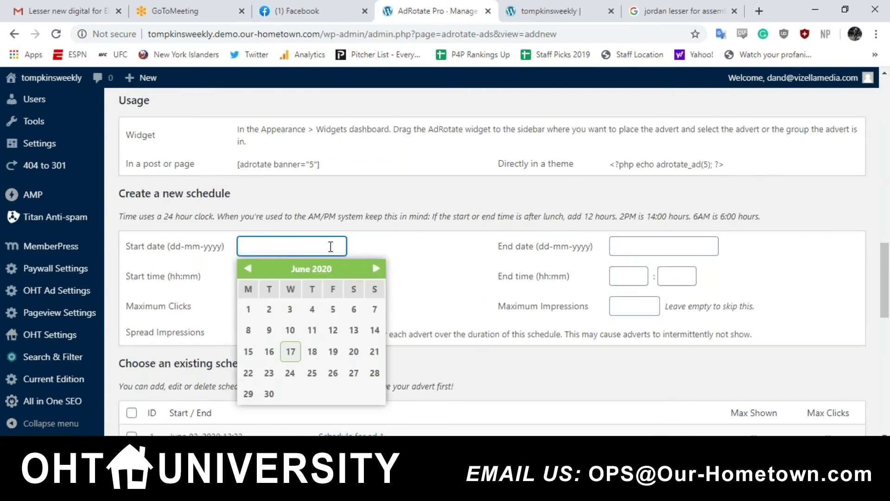
Set the schedule start to 17-06-2020 at 0:00
left_click(292, 353)
left_click(267, 281)
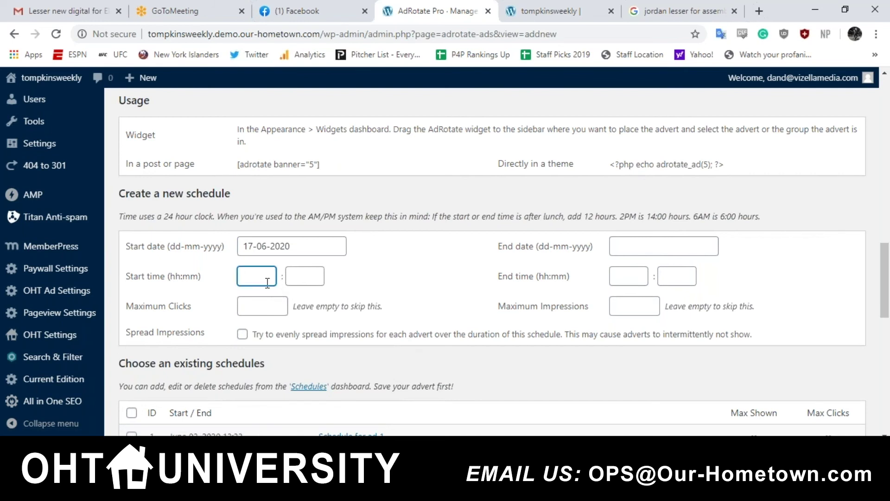
type("0")
key("Tab")
type("00")
key("Tab")
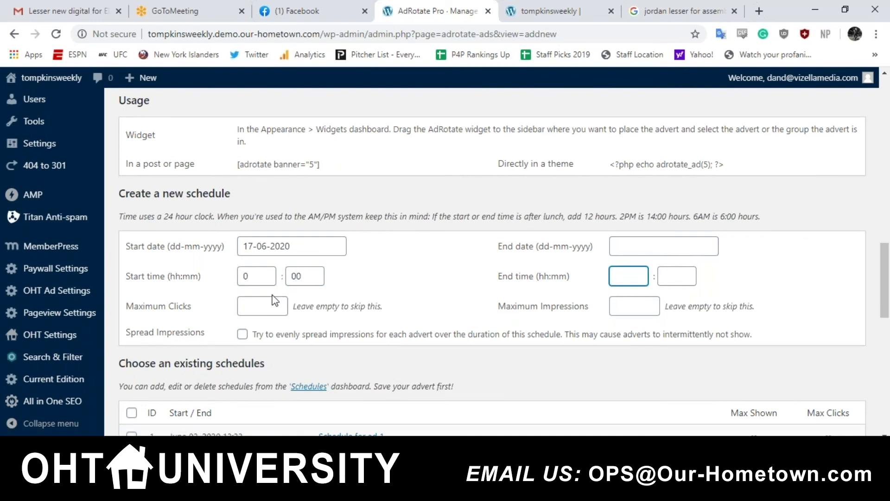
Set the schedule end to 22-06-2020 at 00:00
left_click(618, 246)
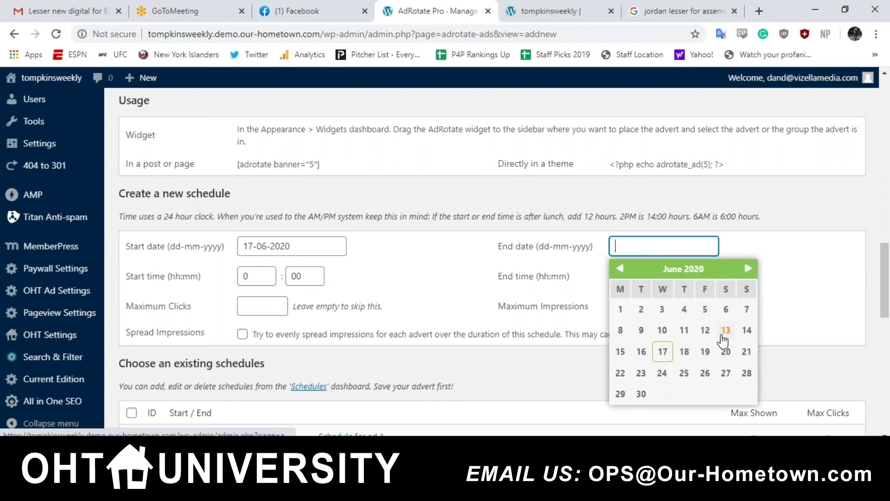
left_click(621, 373)
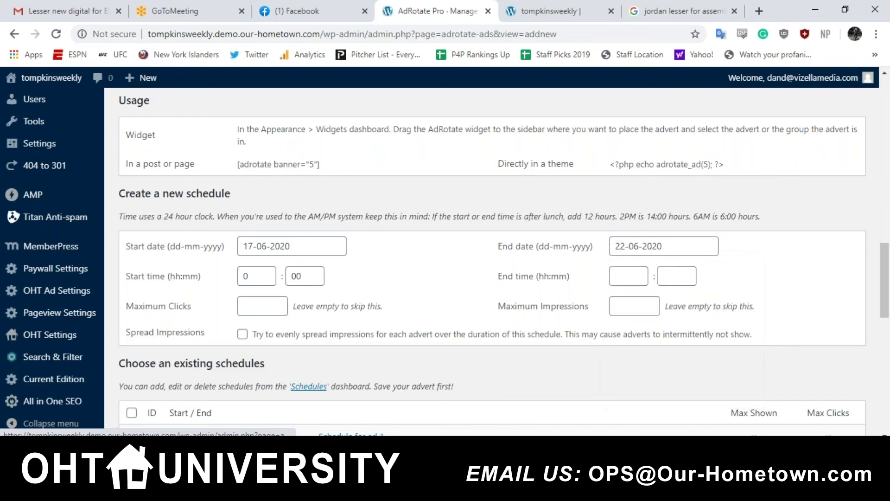
left_click(628, 277)
type("00")
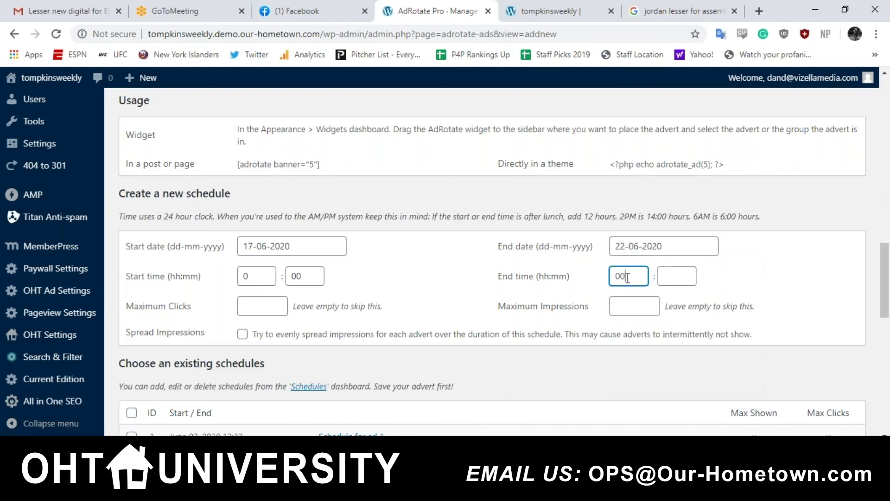
key("Tab")
type("00")
left_click(545, 326)
Save the new Lesser for Assembly advert
scroll(545, 323, "down", 3)
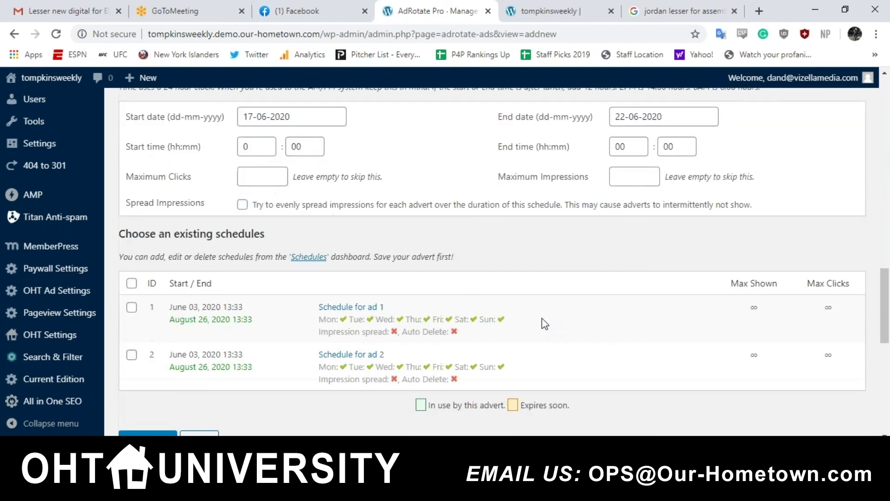
scroll(545, 323, "down", 1)
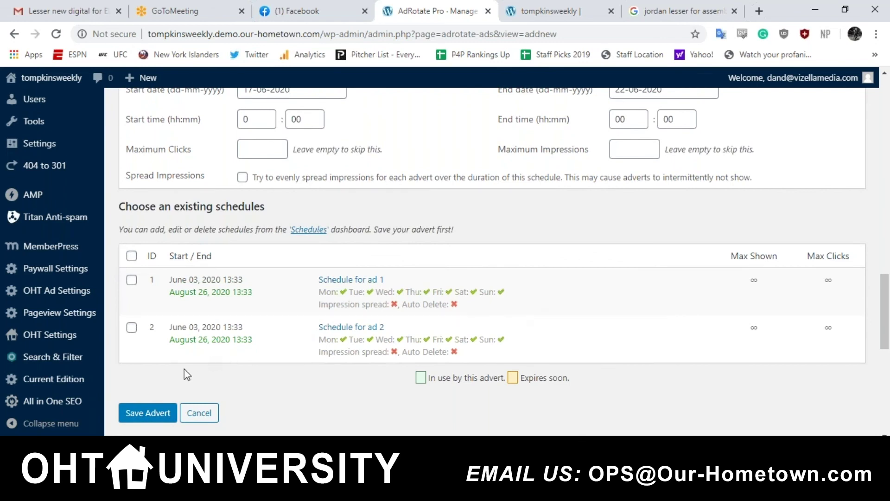
left_click(159, 414)
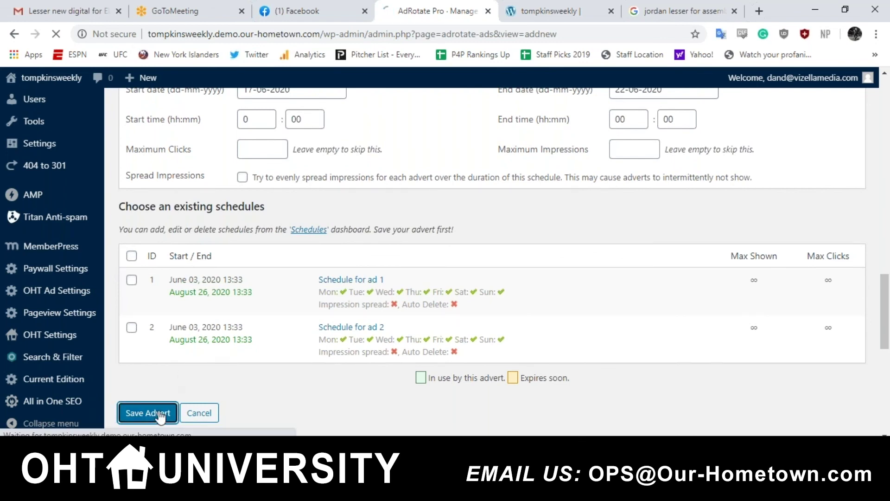